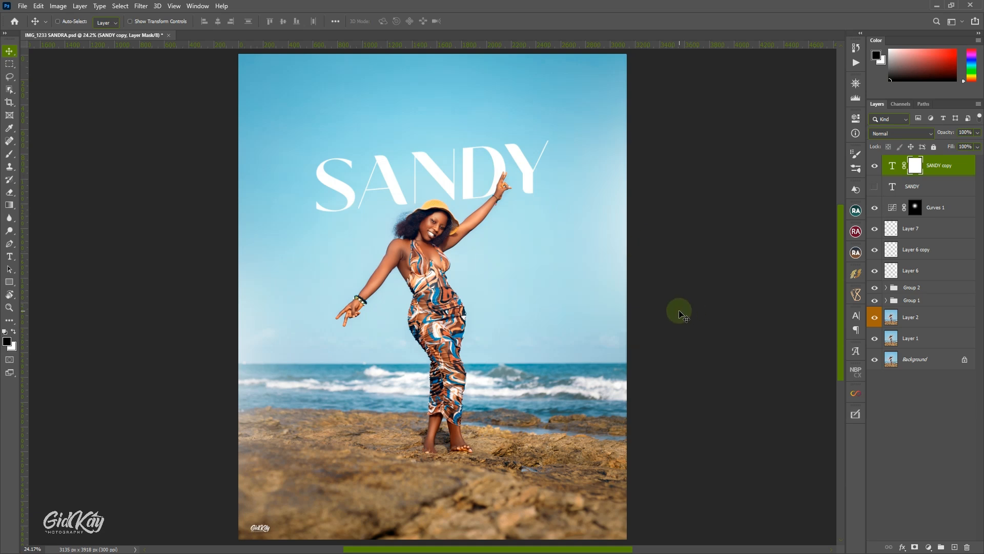
Isolate the Background layer, show Layer 1 above it, and compare the portrait with Layer 1 off and on.
{"action": "left_click", "coordinate": [874, 362]}
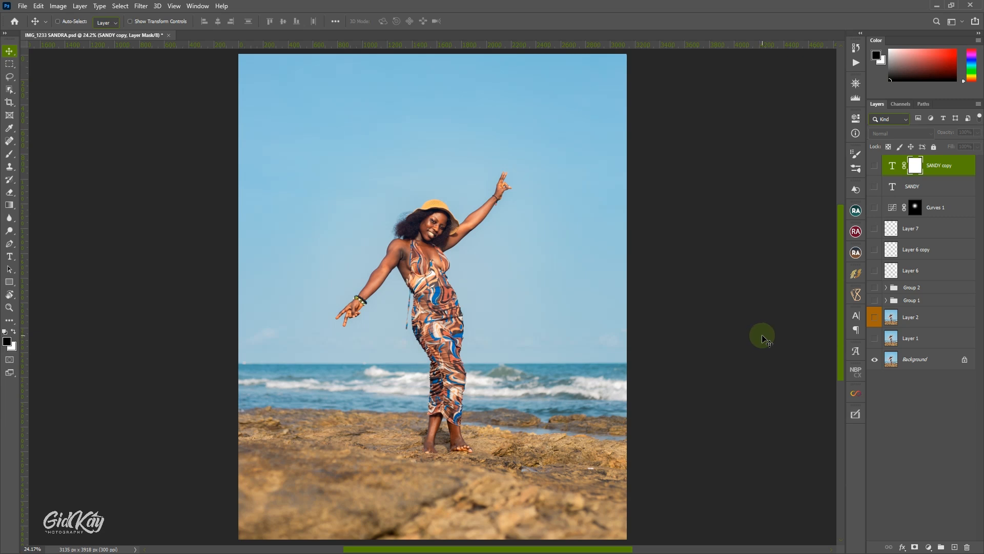
{"action": "left_click", "coordinate": [875, 339]}
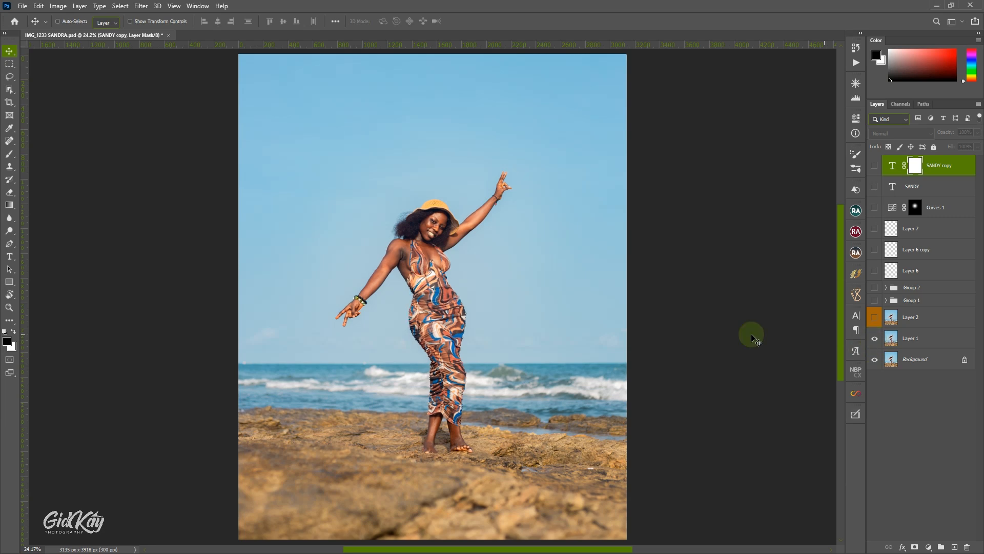
{"action": "scroll", "coordinate": [439, 234], "scroll_direction": "up", "scroll_amount": 3}
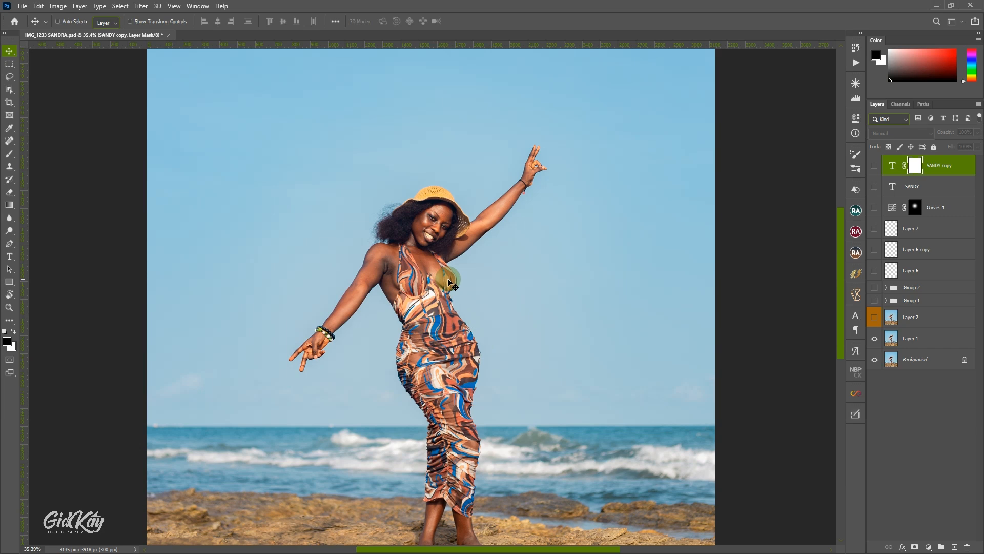
{"action": "left_click", "coordinate": [874, 339]}
{"action": "left_click", "coordinate": [875, 339]}
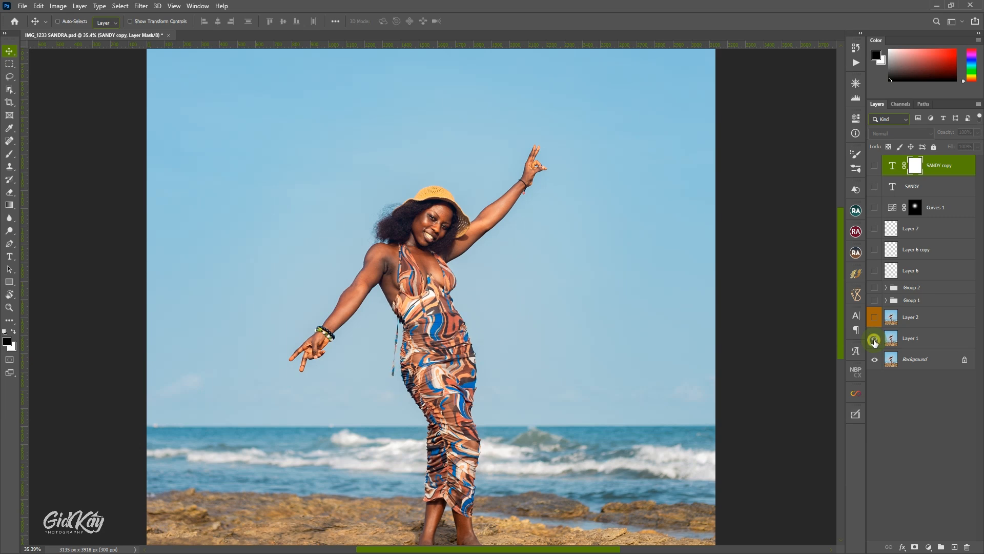
{"action": "left_click", "coordinate": [874, 341]}
{"action": "left_click", "coordinate": [875, 340]}
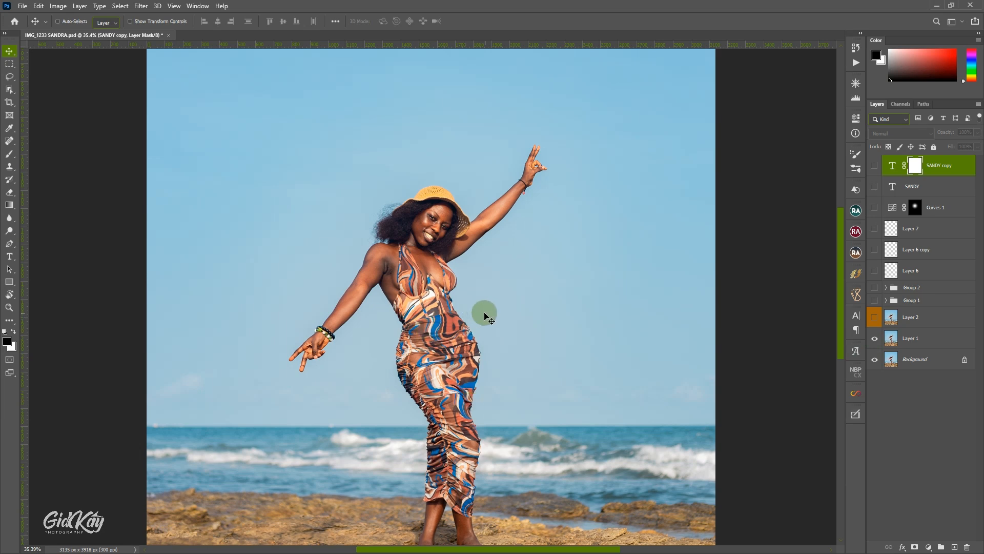
Show Layer 2, look through the saved retouching actions, and compare the portrait with Layer 2 off and on.
{"action": "left_click", "coordinate": [875, 318]}
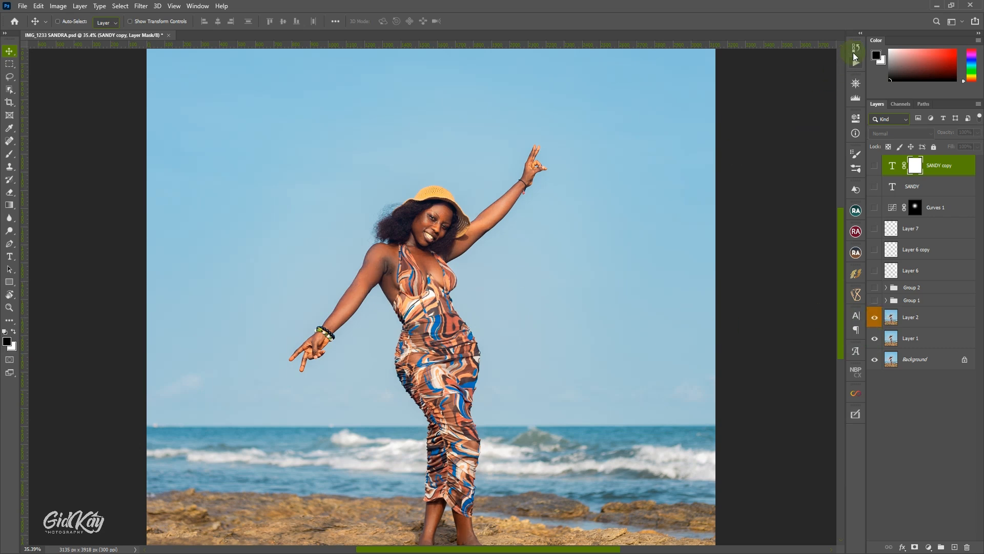
{"action": "left_click", "coordinate": [855, 61]}
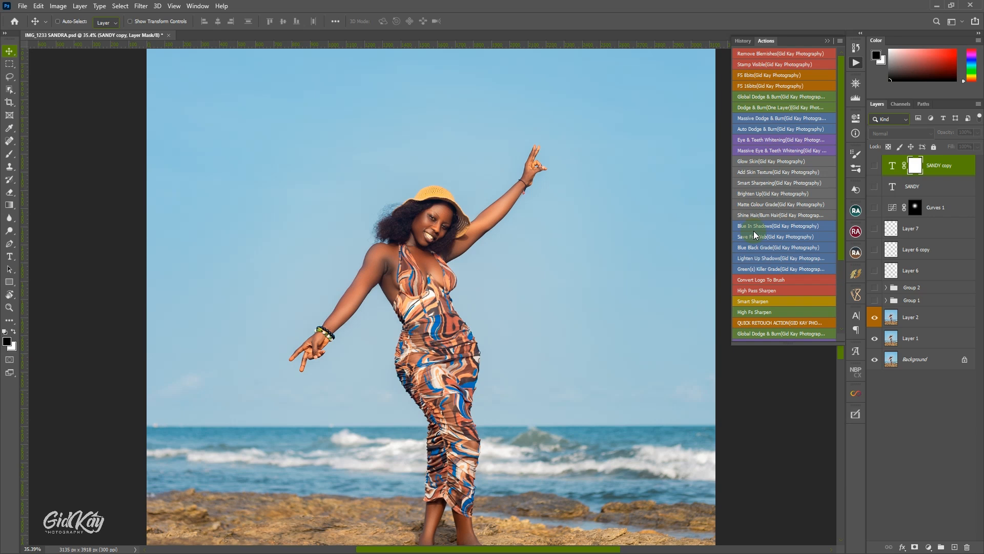
{"action": "left_click", "coordinate": [826, 41]}
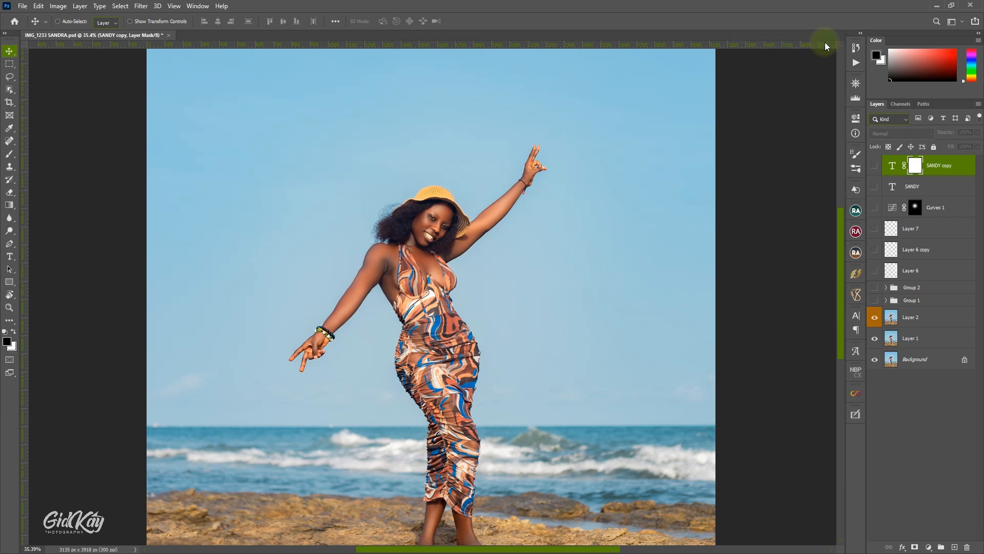
{"action": "scroll", "coordinate": [545, 325], "scroll_direction": "down", "scroll_amount": 1}
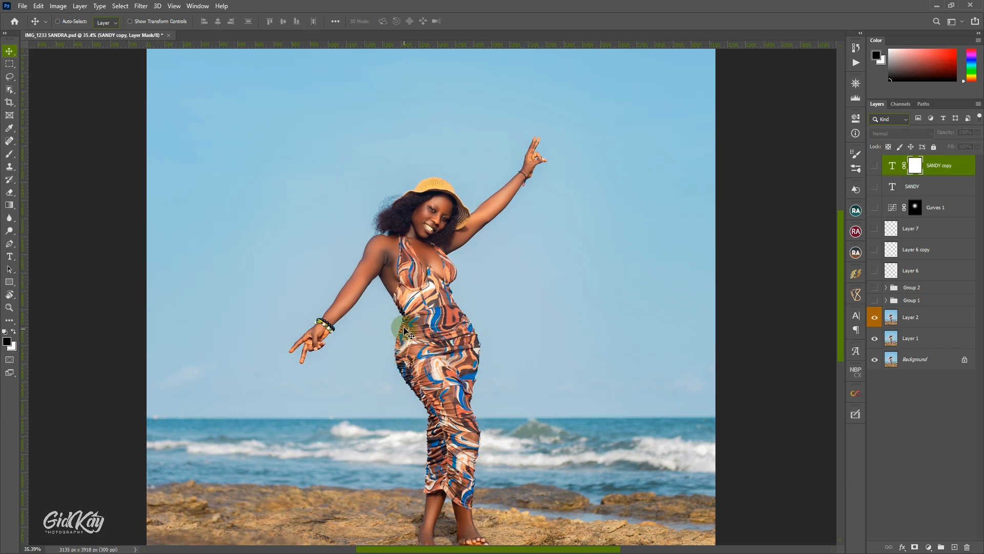
{"action": "left_click", "coordinate": [875, 318]}
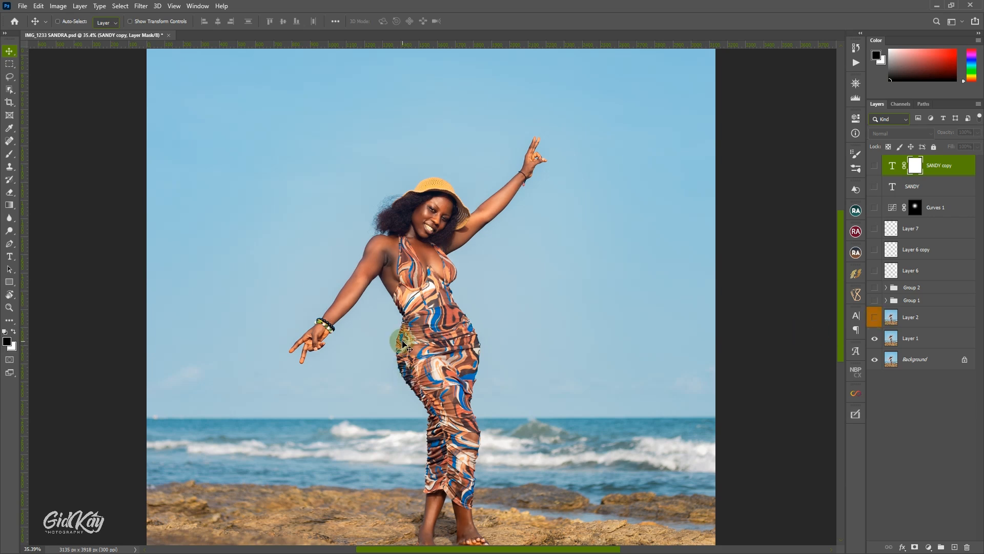
{"action": "left_click", "coordinate": [877, 319]}
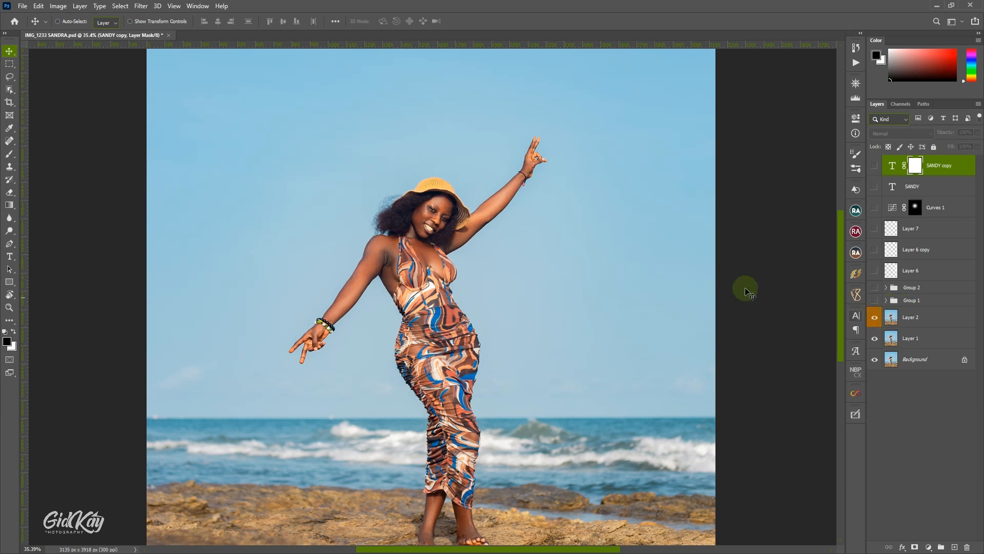
Expand and show Group 1, hiding its Eye & Teeth Whitening and Global Dodge & Burn subgroups.
{"action": "left_click", "coordinate": [886, 301]}
{"action": "left_click", "coordinate": [875, 300]}
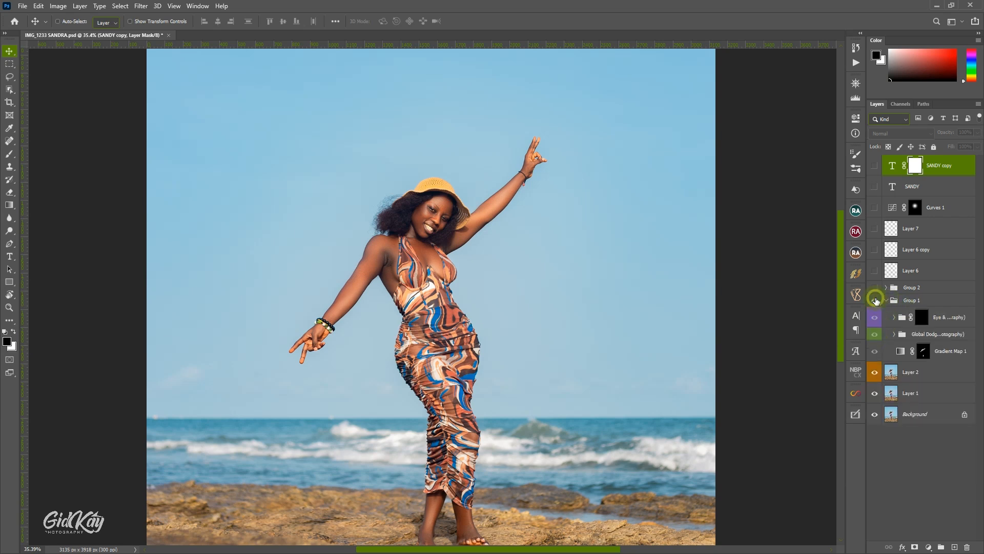
{"action": "left_click", "coordinate": [875, 318]}
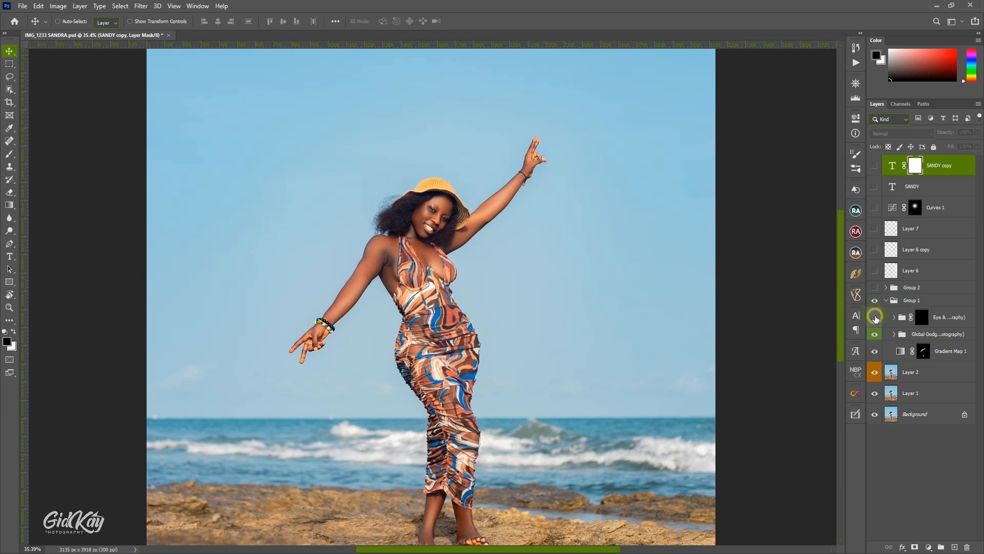
{"action": "left_click", "coordinate": [875, 335]}
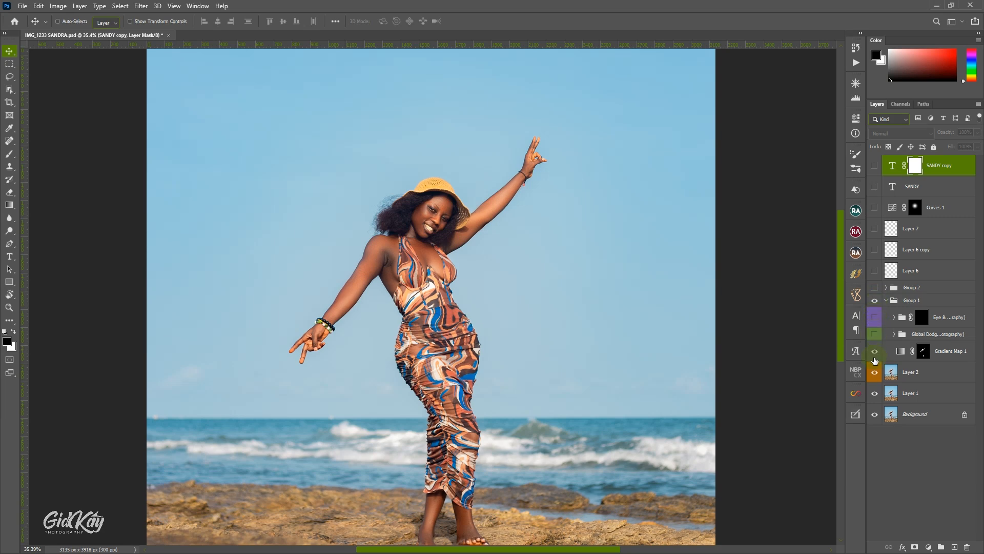
Add a new gradient map adjustment layer directly above the Gradient Map 1 layer.
{"action": "left_click", "coordinate": [941, 352]}
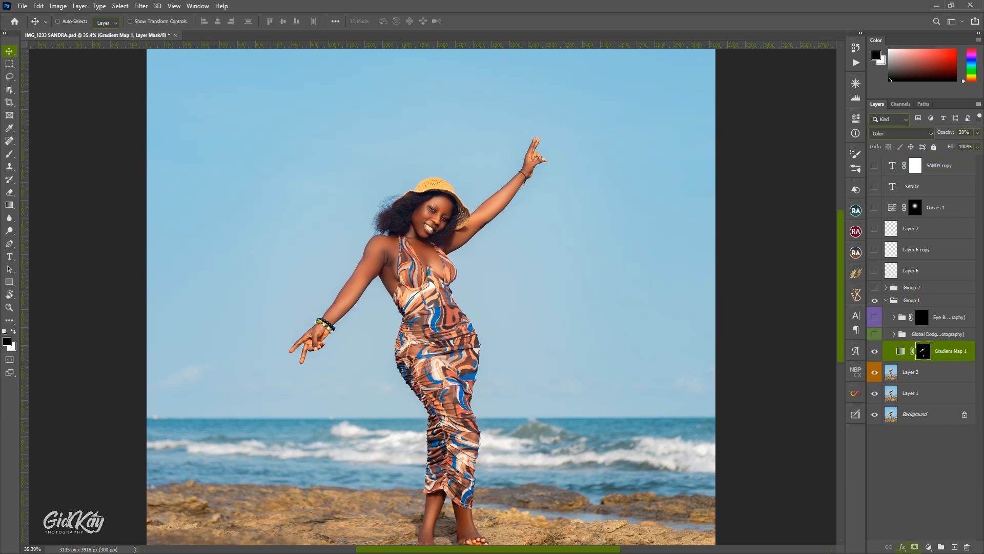
{"action": "left_click", "coordinate": [929, 546]}
{"action": "left_click", "coordinate": [929, 532]}
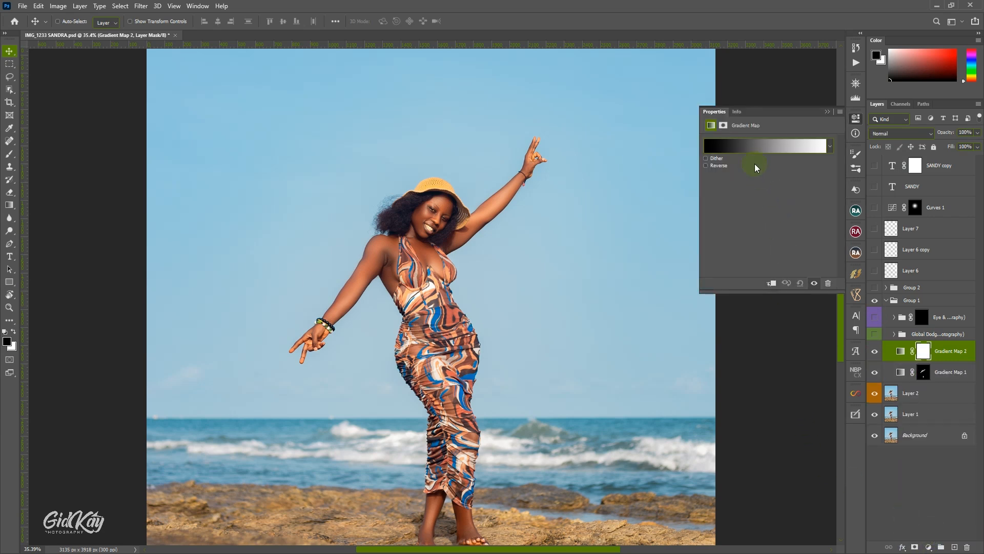
Browse the 100+ Rich Skintone Gradient Maps presets in the Gradient Editor without applying one.
{"action": "left_click", "coordinate": [752, 149]}
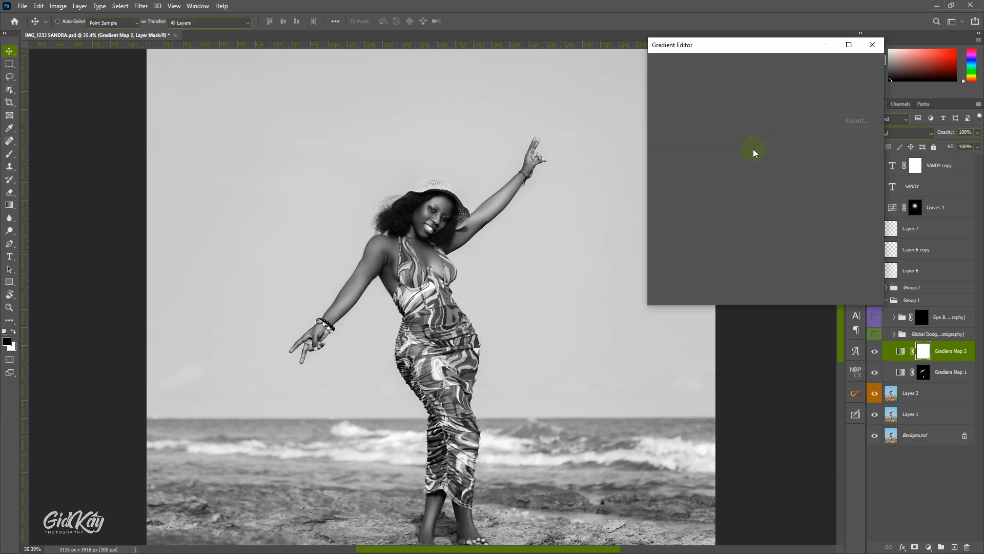
{"action": "left_click", "coordinate": [700, 97]}
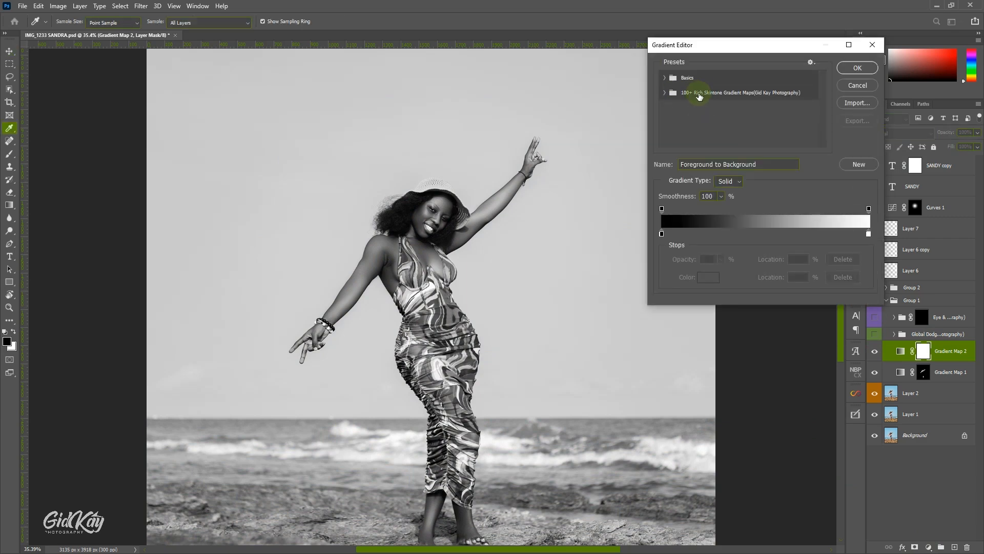
{"action": "left_click", "coordinate": [665, 93]}
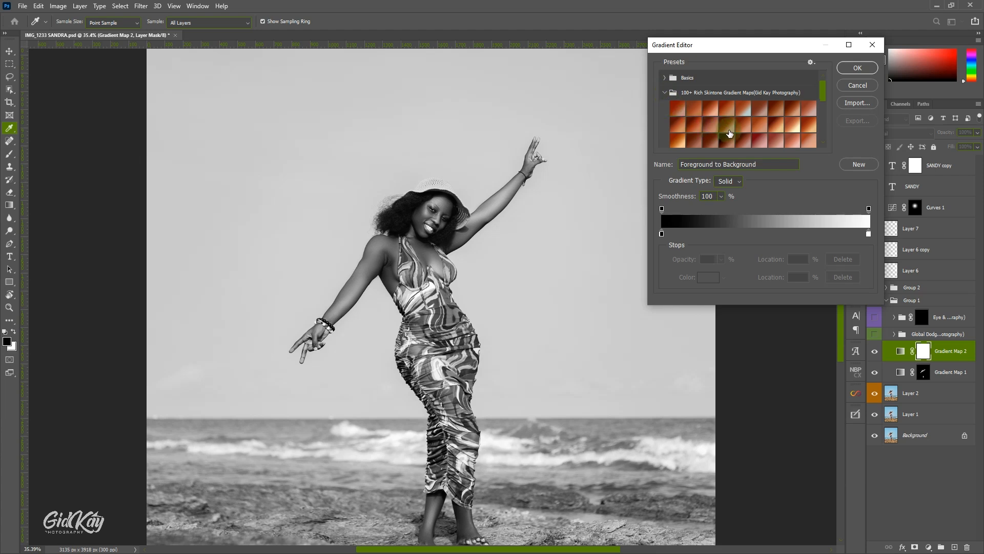
{"action": "scroll", "coordinate": [718, 131], "scroll_direction": "down", "scroll_amount": 5}
{"action": "scroll", "coordinate": [734, 134], "scroll_direction": "down", "scroll_amount": 6}
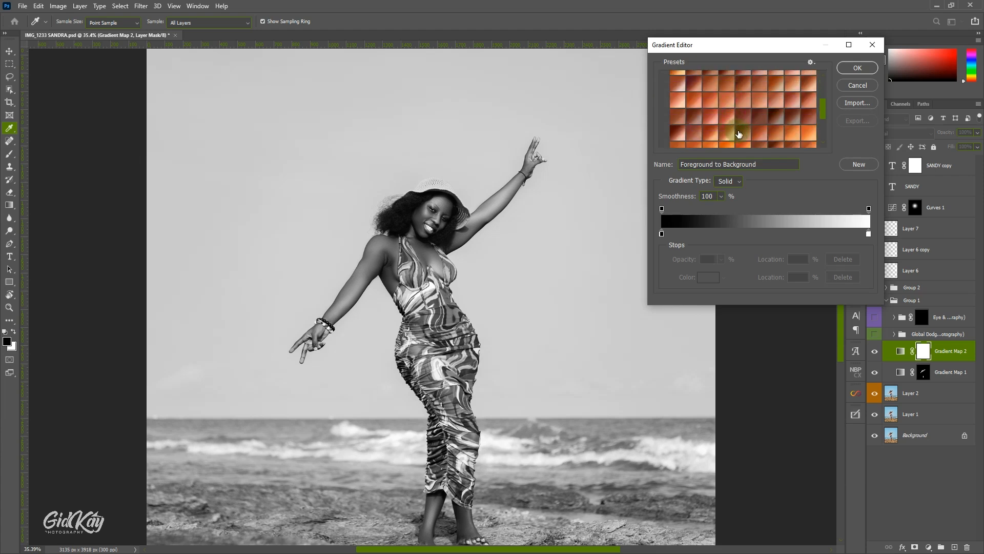
{"action": "scroll", "coordinate": [743, 131], "scroll_direction": "down", "scroll_amount": 2}
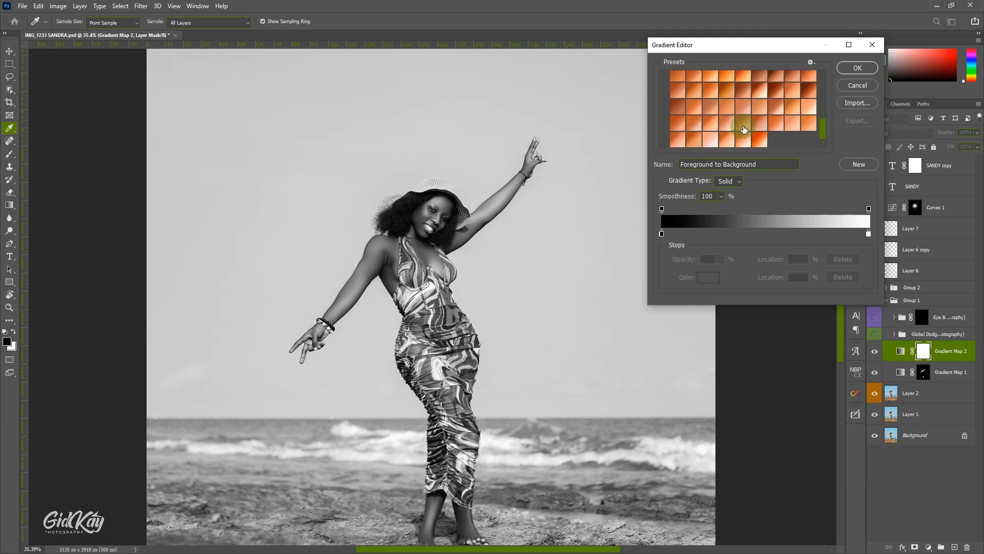
{"action": "scroll", "coordinate": [744, 129], "scroll_direction": "up", "scroll_amount": 5}
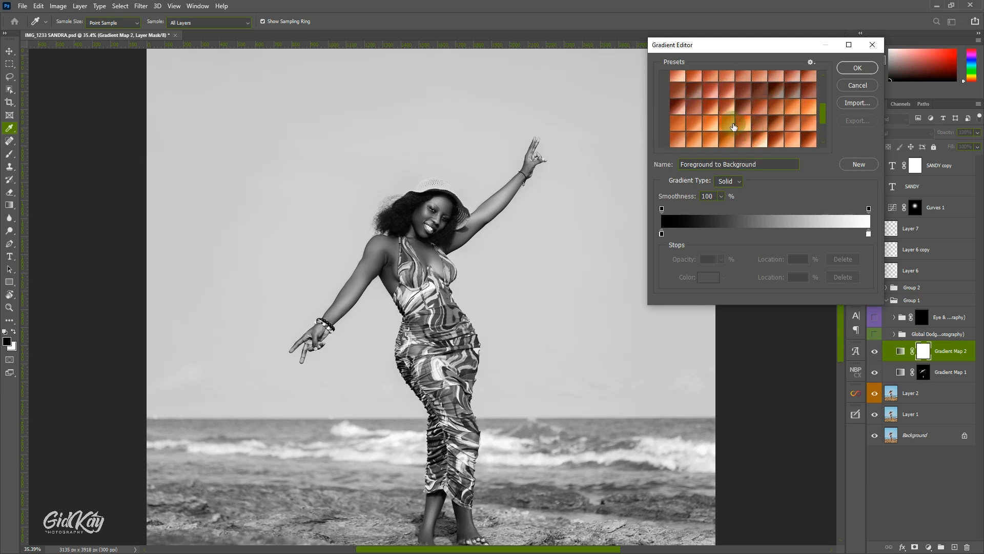
{"action": "scroll", "coordinate": [756, 116], "scroll_direction": "up", "scroll_amount": 4}
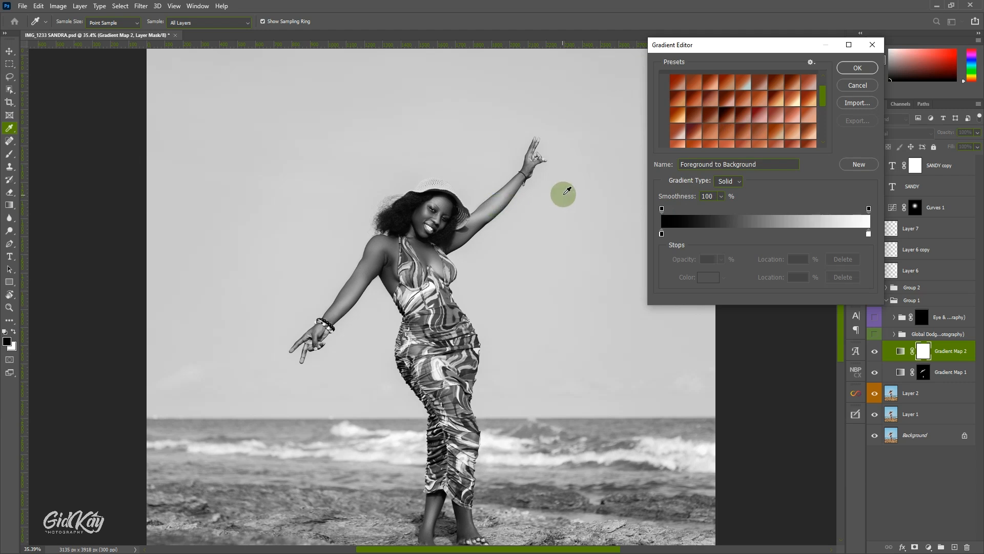
{"action": "scroll", "coordinate": [769, 106], "scroll_direction": "up", "scroll_amount": 3}
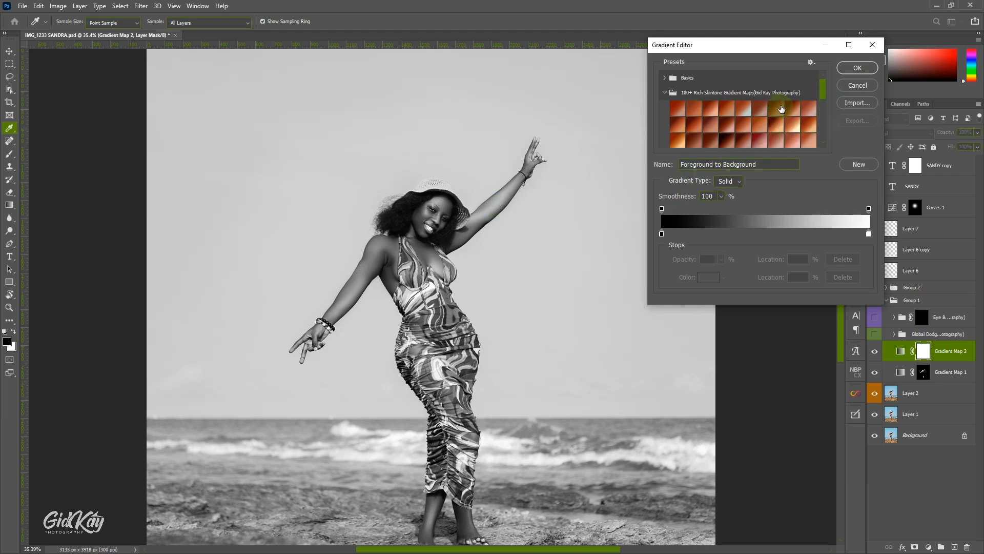
{"action": "left_click", "coordinate": [849, 87]}
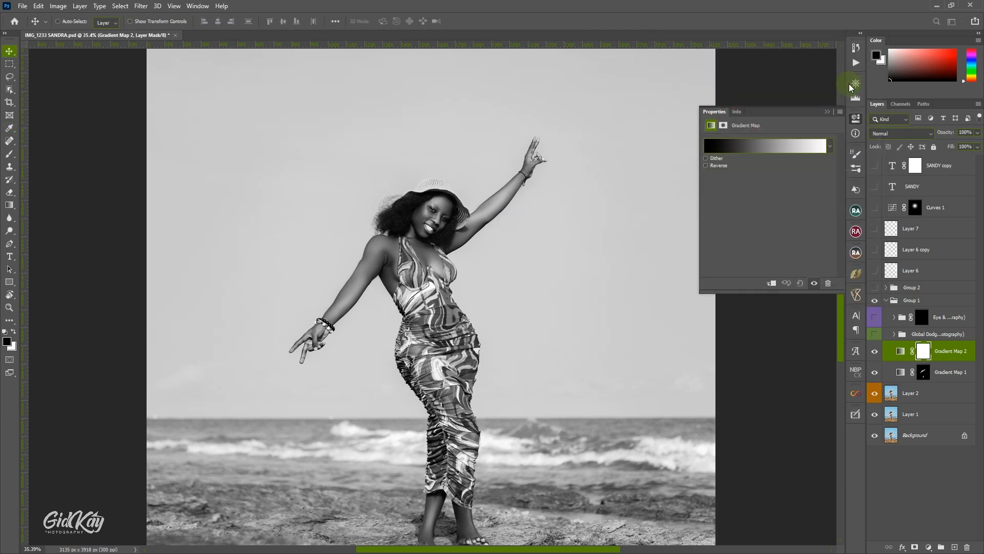
Hide and delete the Gradient Map 2 adjustment layer.
{"action": "left_click", "coordinate": [875, 352]}
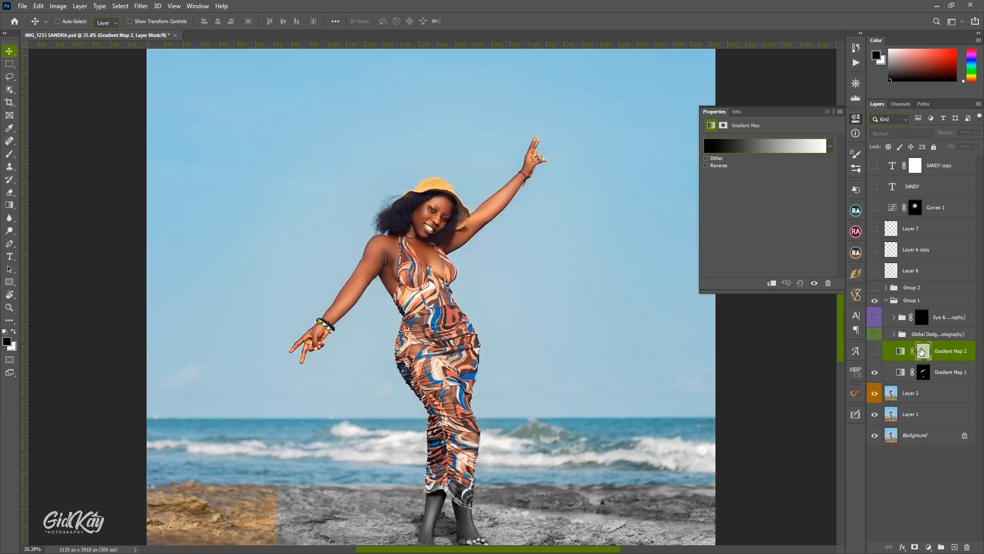
{"action": "key", "text": "Delete"}
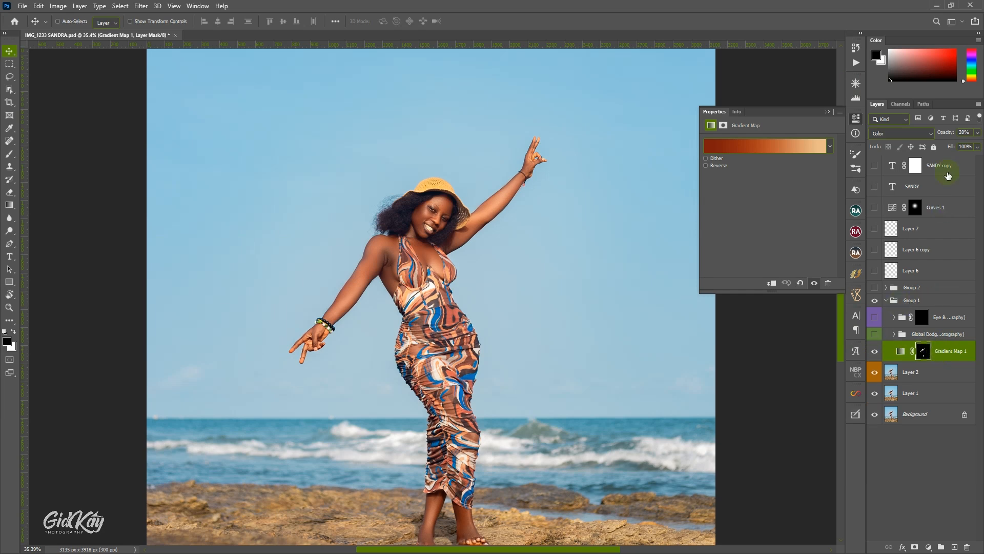
Raise the Gradient Map 1 layer's opacity to 91% to examine the skin colour effect, and return it to 20%.
{"action": "left_click_drag", "start_coordinate": [946, 133], "coordinate": [980, 131]}
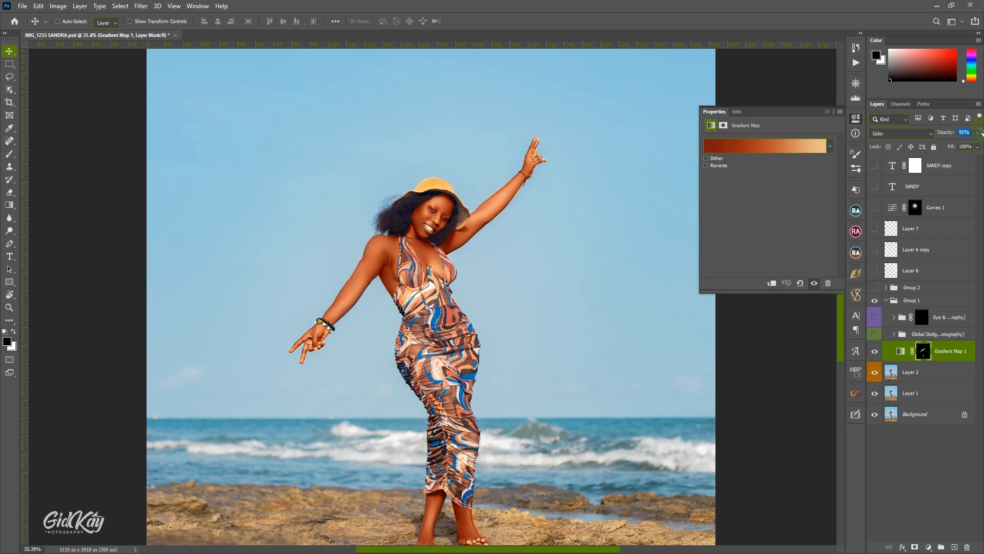
{"action": "scroll", "coordinate": [519, 273], "scroll_direction": "down", "scroll_amount": 1}
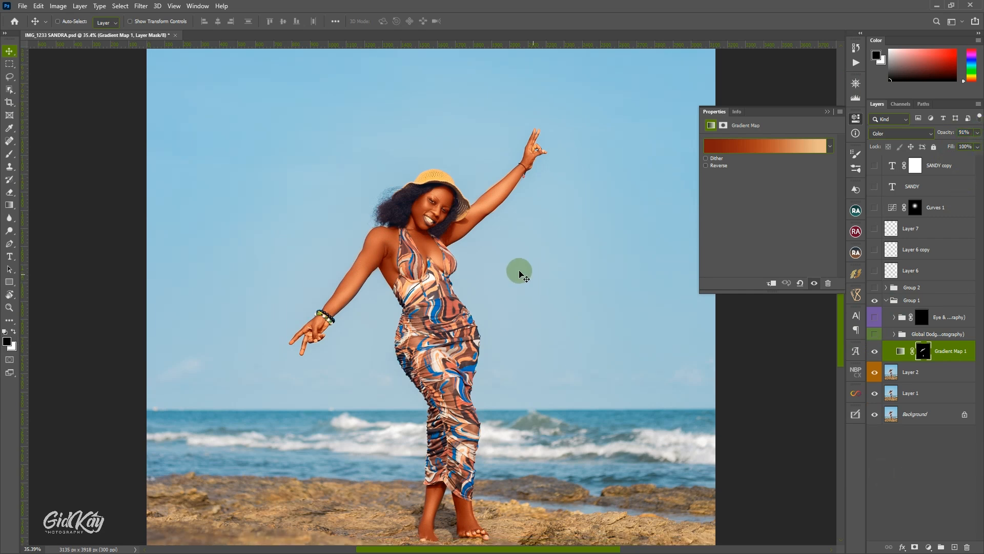
{"action": "scroll", "coordinate": [519, 273], "scroll_direction": "down", "scroll_amount": 1}
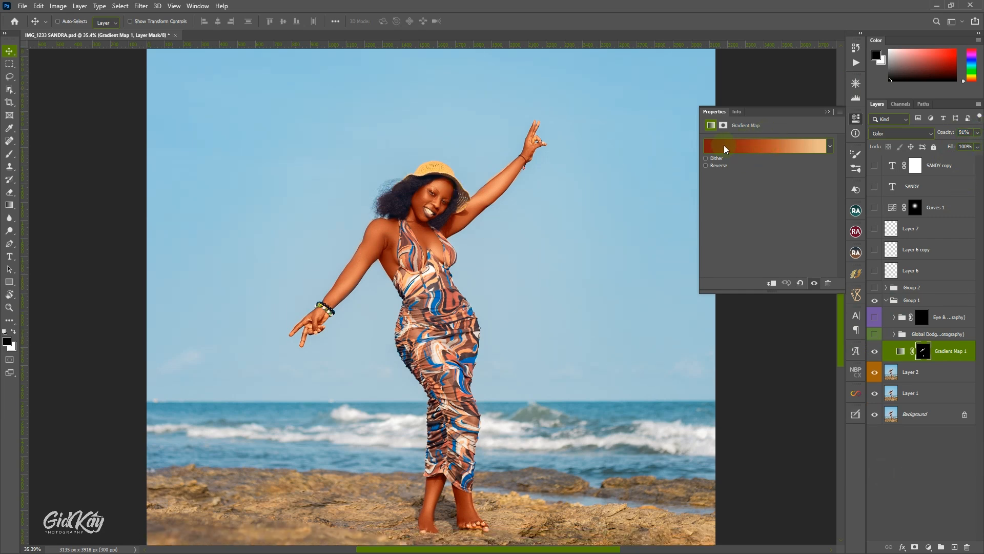
{"action": "left_click", "coordinate": [825, 110]}
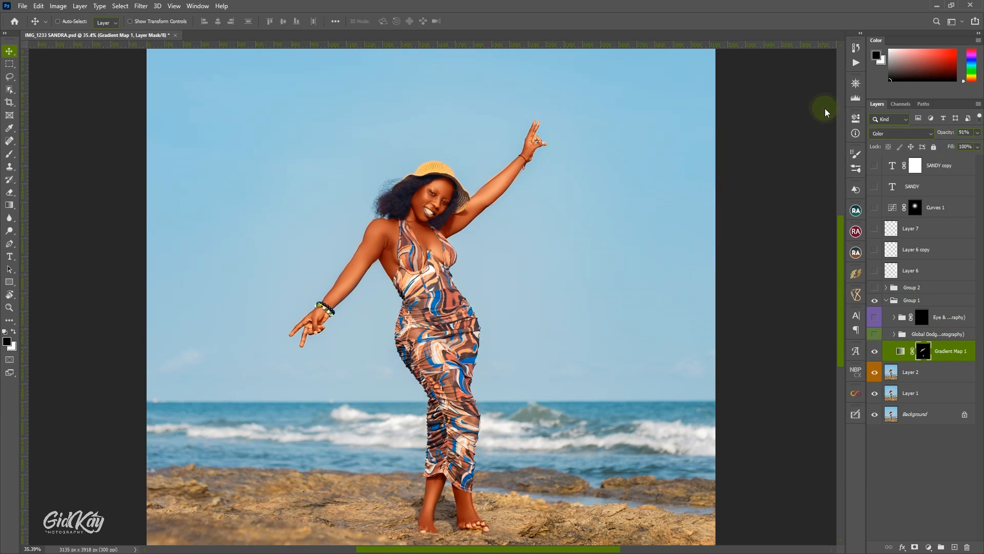
{"action": "scroll", "coordinate": [418, 244], "scroll_direction": "down", "scroll_amount": 3}
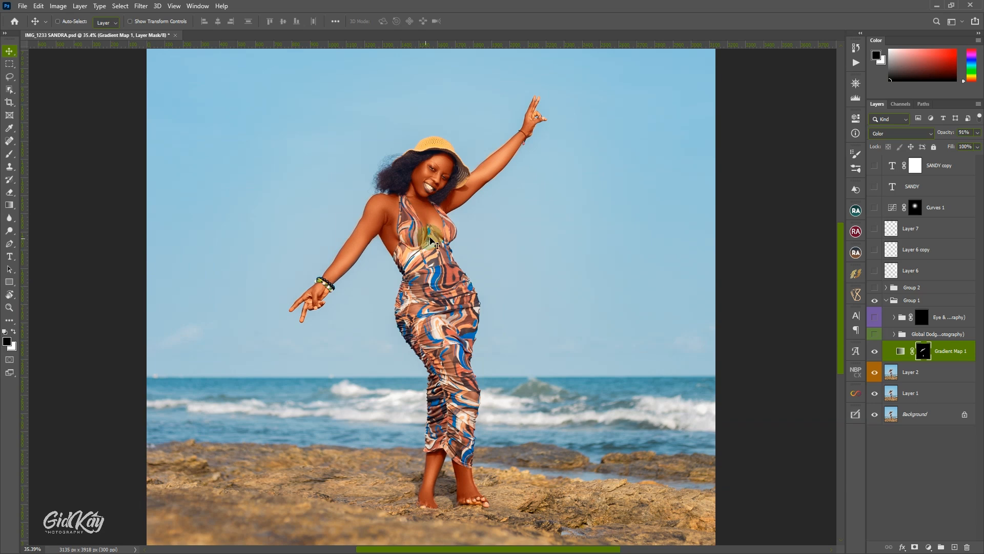
{"action": "left_click", "coordinate": [965, 132]}
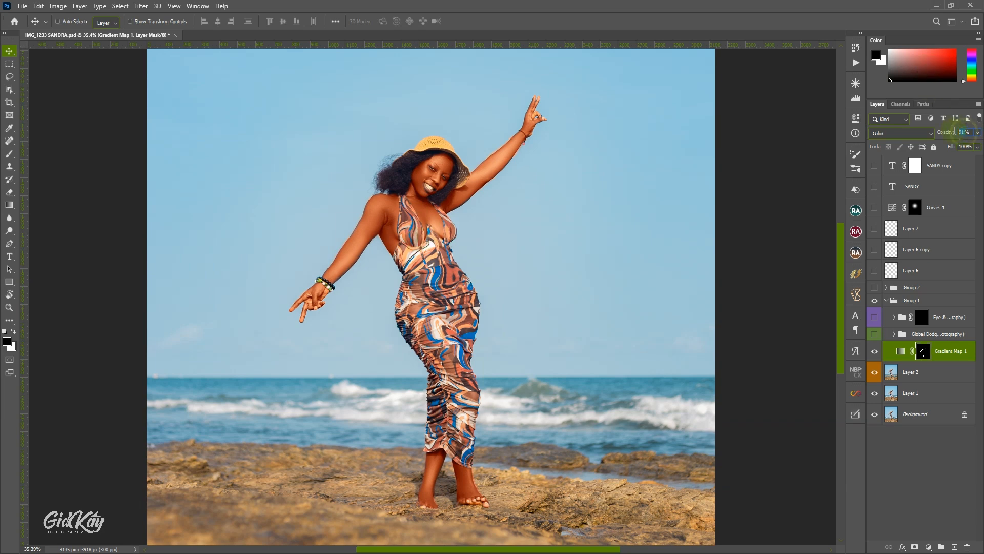
{"action": "type", "text": "20"}
Expand the Global Dodge & Burn group inside Group 1 and select it.
{"action": "left_click", "coordinate": [895, 334]}
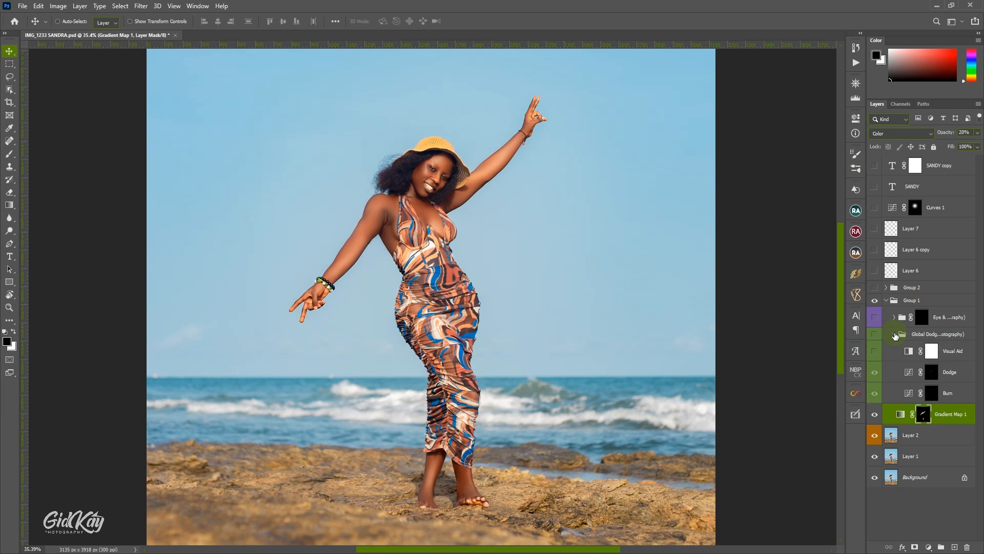
{"action": "left_click", "coordinate": [916, 337]}
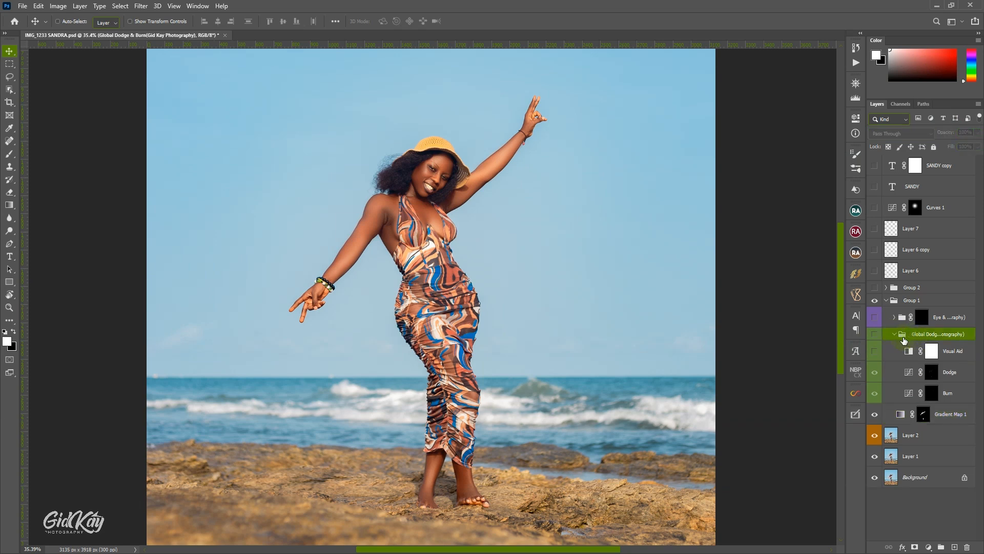
Display the recorded actions, turn on the Global Dodge & Burn group while comparing it on and off, and collapse it.
{"action": "left_click", "coordinate": [854, 62]}
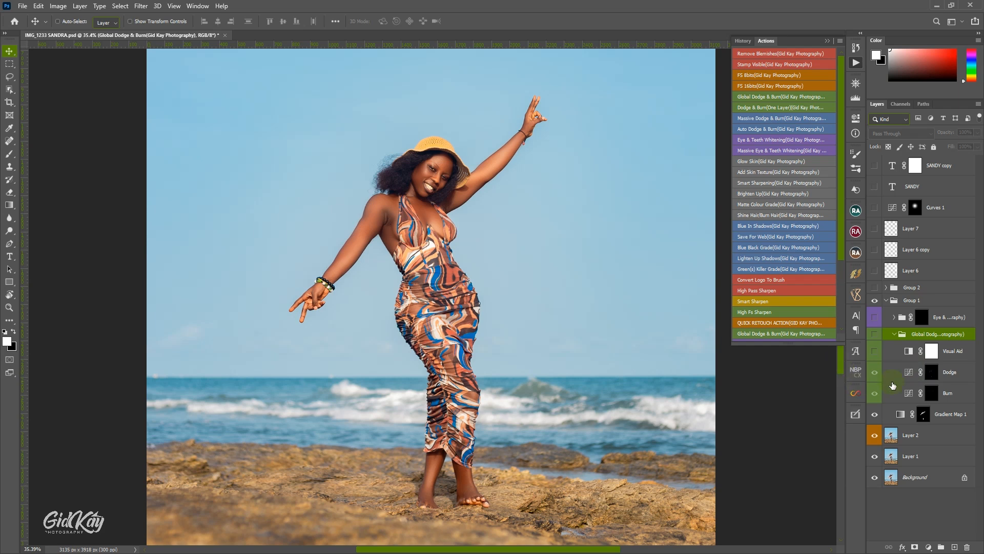
{"action": "left_click", "coordinate": [875, 334]}
{"action": "left_click", "coordinate": [875, 334]}
{"action": "left_click", "coordinate": [875, 334]}
{"action": "left_click", "coordinate": [875, 334]}
{"action": "left_click", "coordinate": [875, 334]}
{"action": "left_click", "coordinate": [892, 334]}
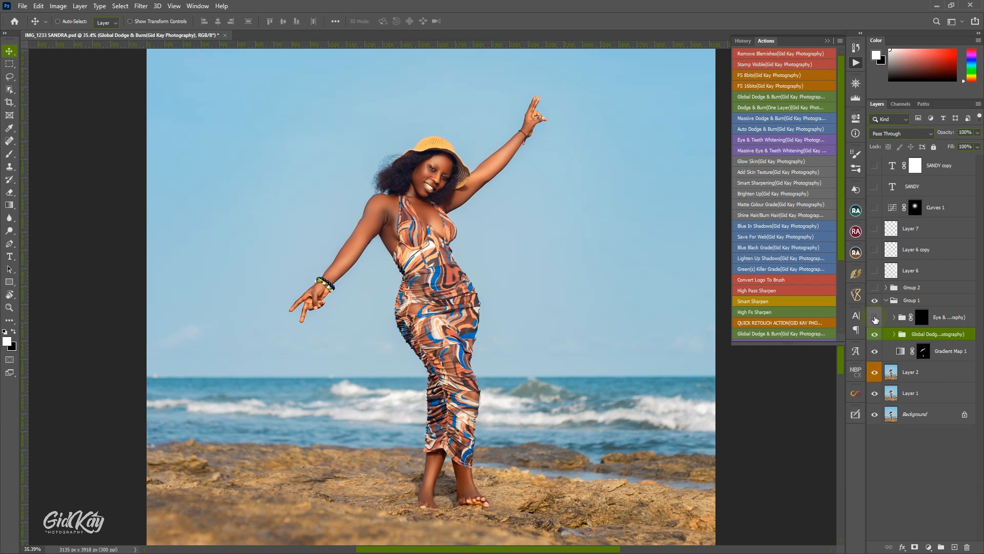
Turn on the Eye & Teeth Whitening group, compare the subject's teeth with and without it, and leave it selected.
{"action": "left_click", "coordinate": [875, 318]}
{"action": "scroll", "coordinate": [430, 183], "scroll_direction": "up", "scroll_amount": 3}
{"action": "scroll", "coordinate": [433, 179], "scroll_direction": "up", "scroll_amount": 1}
{"action": "scroll", "coordinate": [440, 175], "scroll_direction": "up", "scroll_amount": 4}
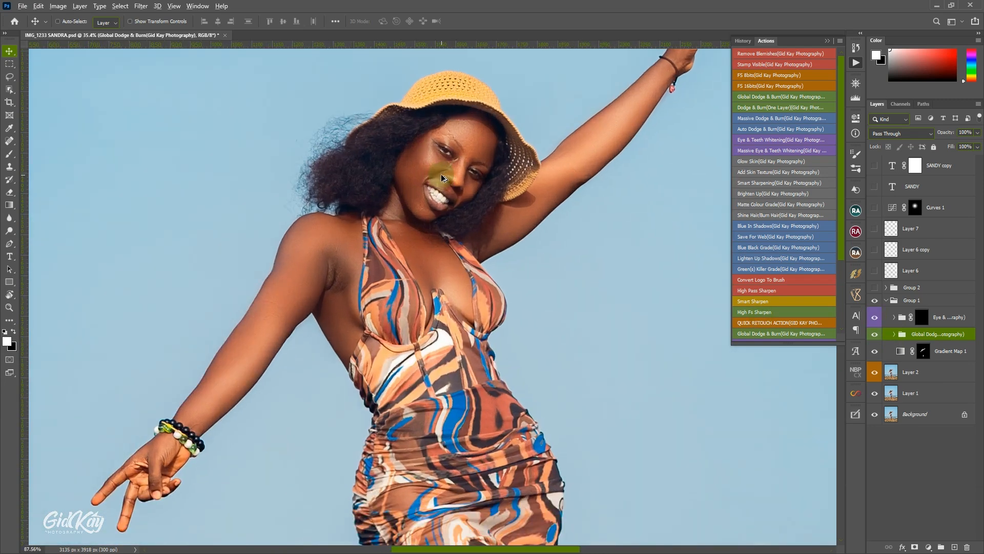
{"action": "scroll", "coordinate": [441, 175], "scroll_direction": "up", "scroll_amount": 2}
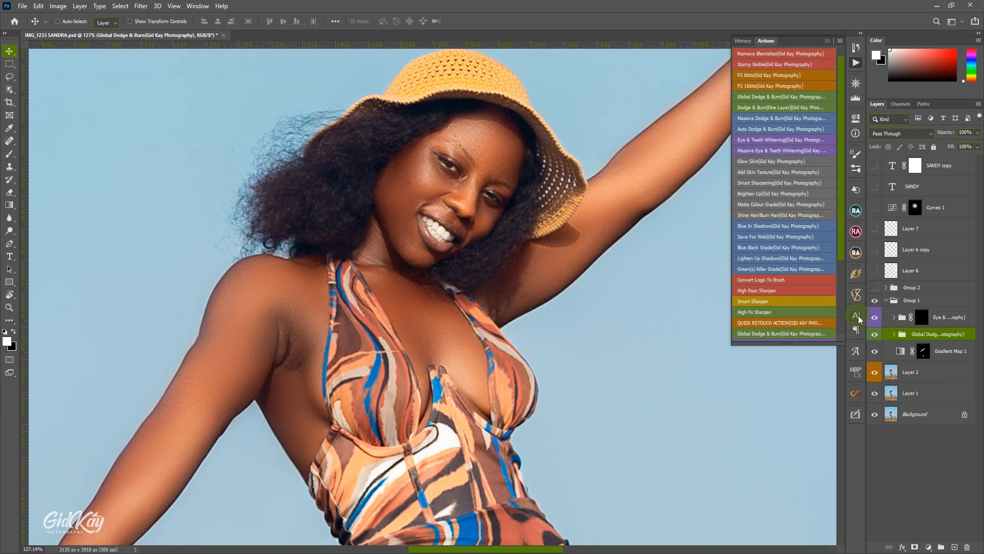
{"action": "left_click", "coordinate": [875, 317]}
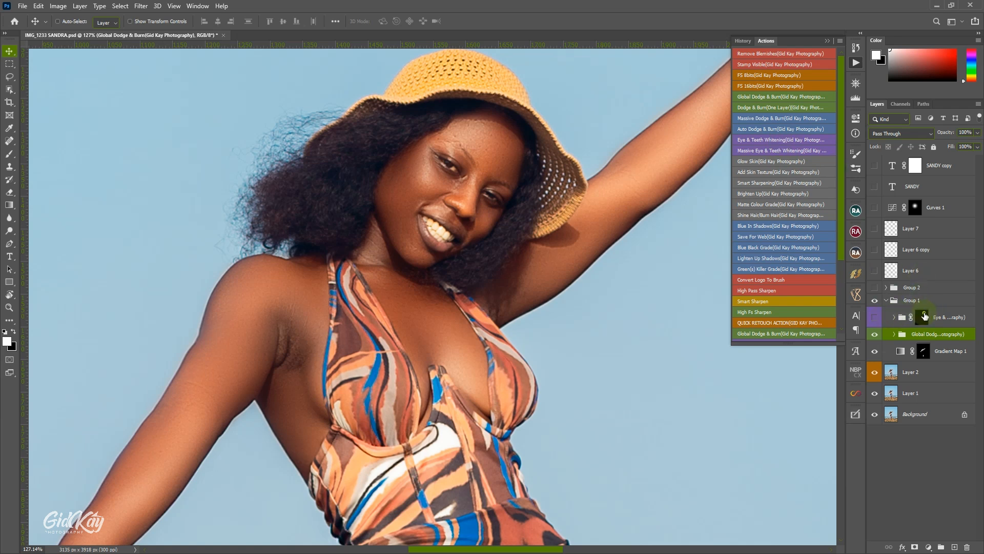
{"action": "left_click", "coordinate": [909, 318]}
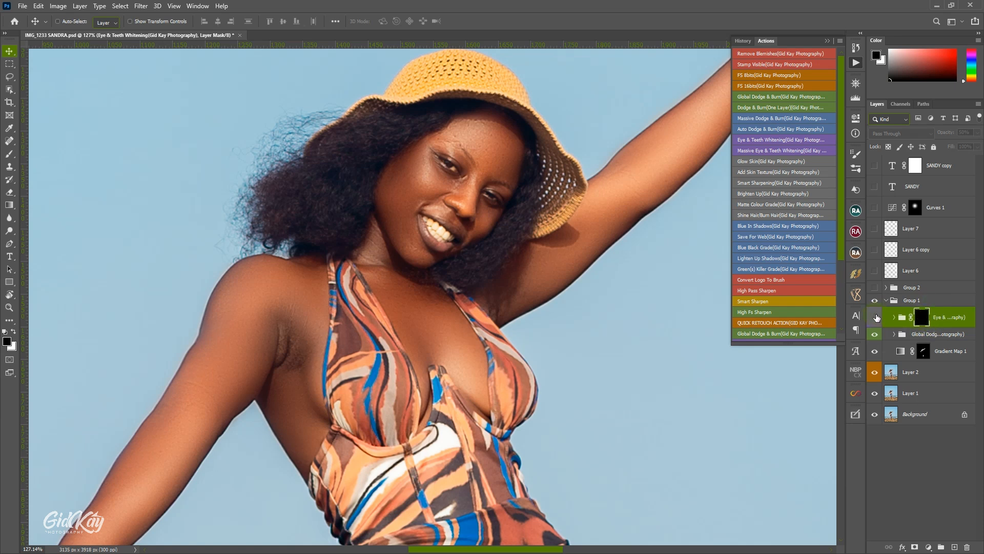
{"action": "left_click", "coordinate": [875, 318]}
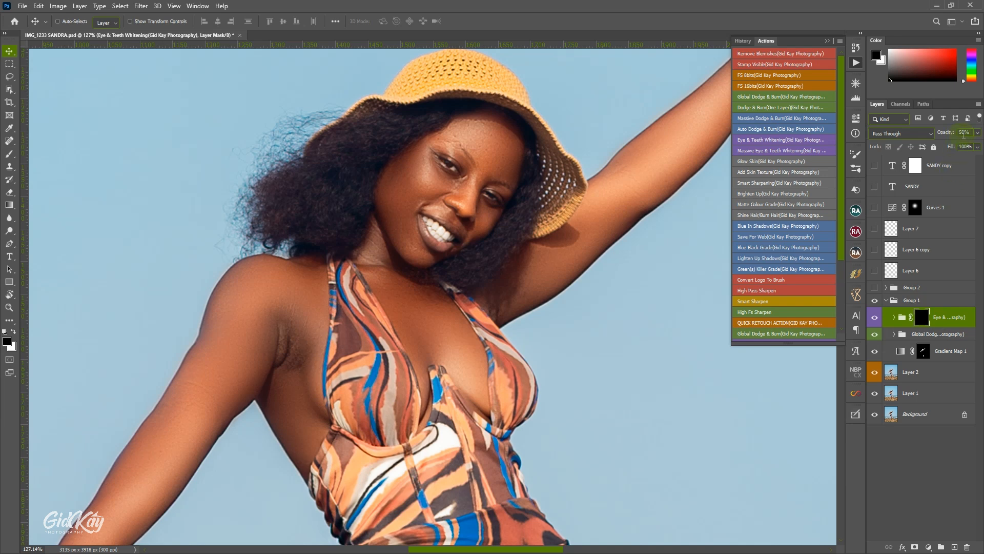
Expand and show Group 2, hiding every adjustment inside it except Color Lookup 1.
{"action": "left_click", "coordinate": [885, 301]}
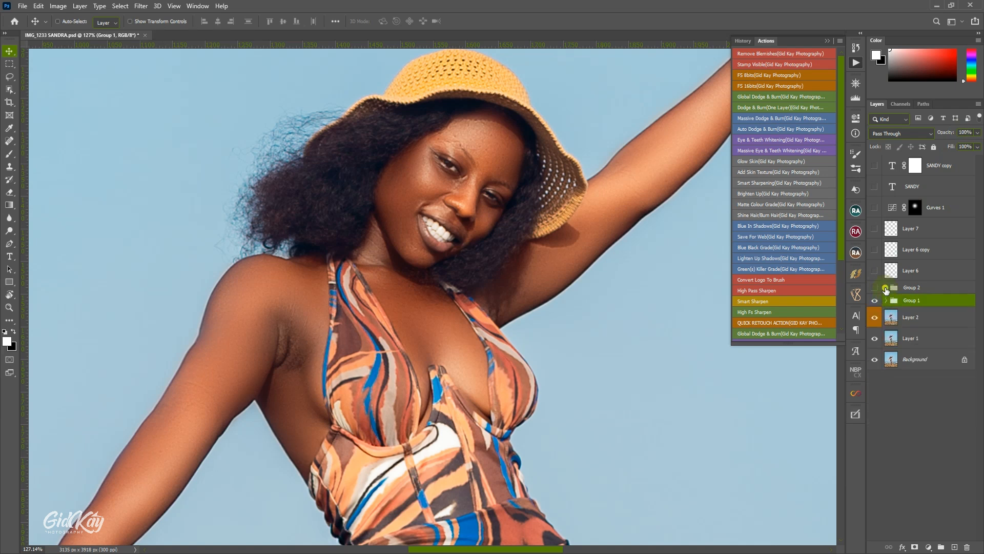
{"action": "left_click", "coordinate": [886, 288]}
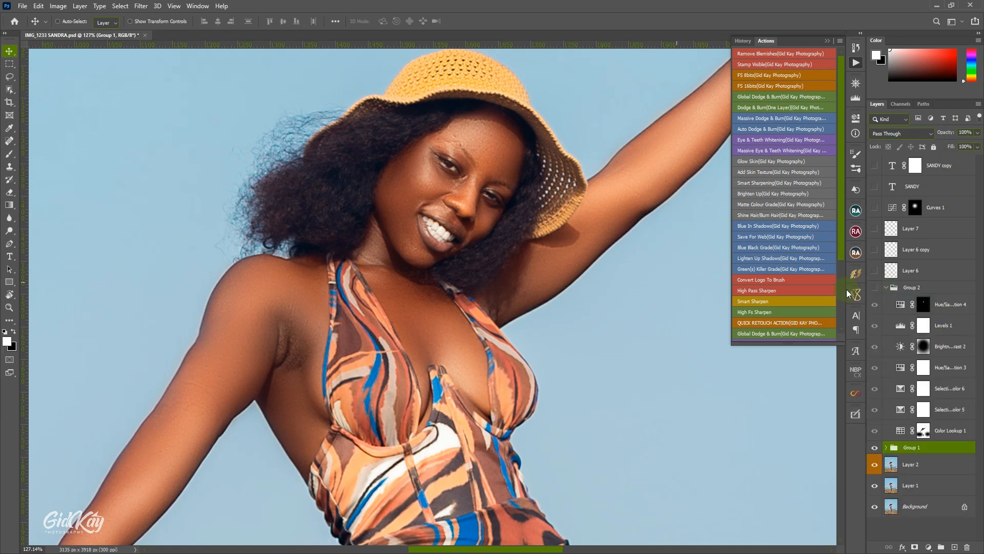
{"action": "key", "text": "ctrl+0"}
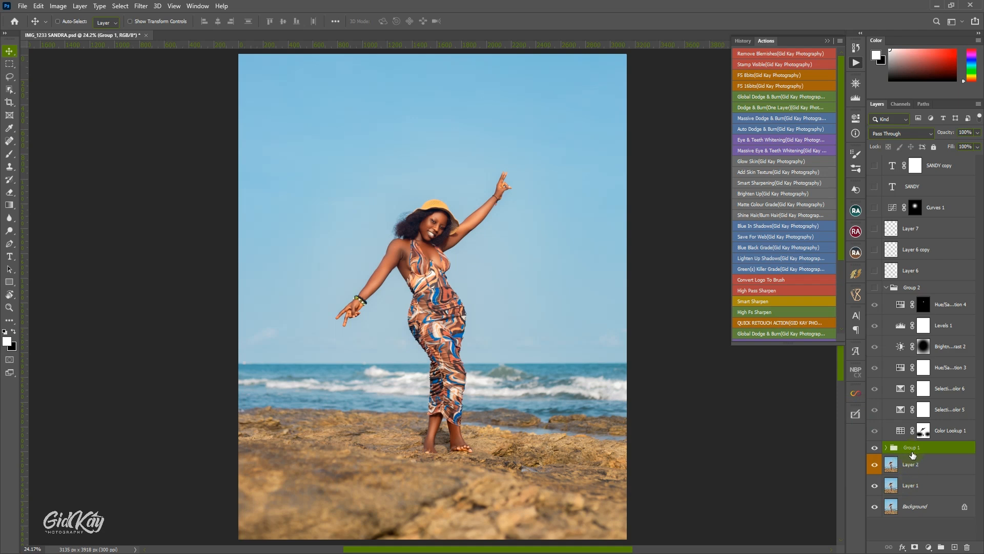
{"action": "left_click", "coordinate": [874, 288]}
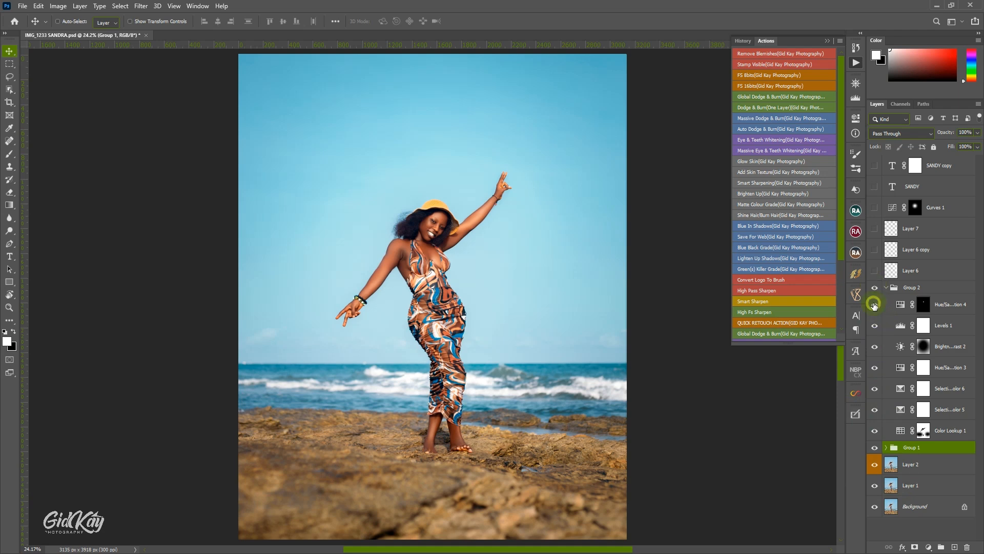
{"action": "left_click_drag", "start_coordinate": [874, 306], "coordinate": [877, 434]}
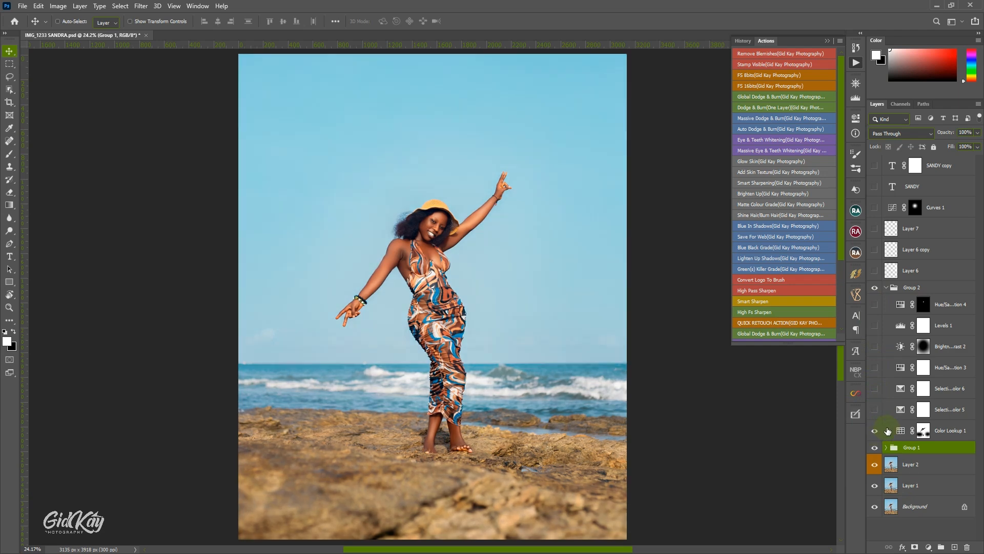
Select the Color Lookup 1 layer and turn on Selective Color 5, Selective Color 6 and Hue/Saturation 3 above it.
{"action": "left_click", "coordinate": [946, 430]}
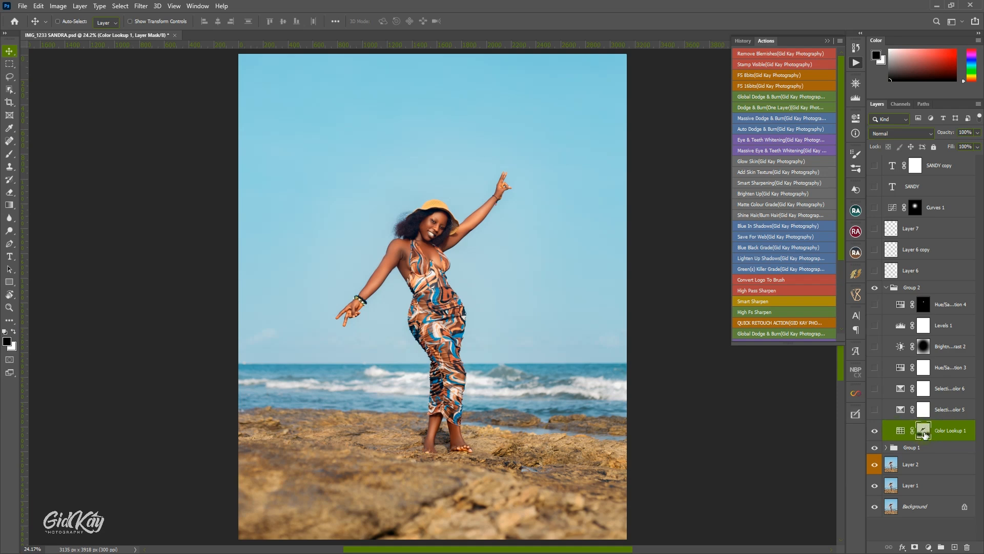
{"action": "left_click", "coordinate": [708, 380]}
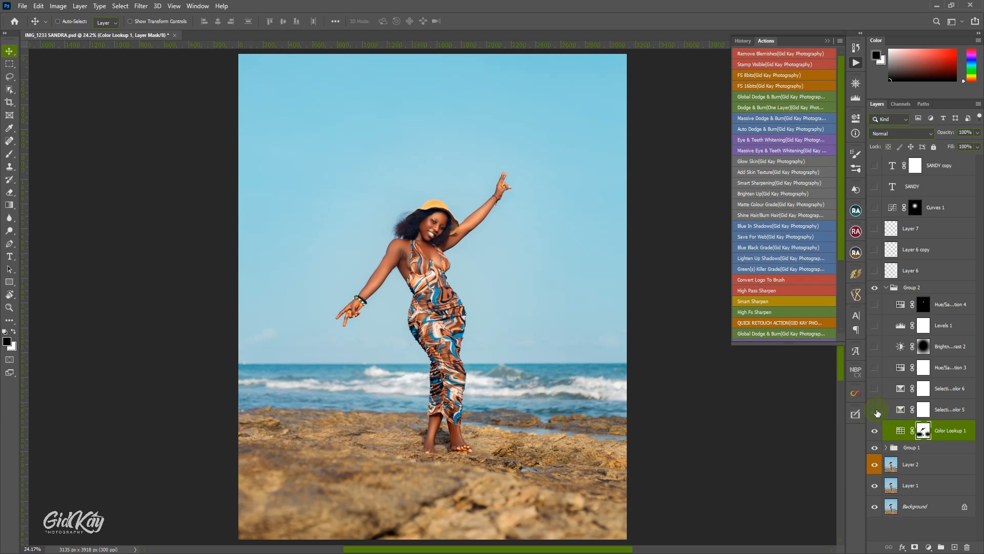
{"action": "left_click", "coordinate": [875, 410]}
{"action": "left_click", "coordinate": [874, 389]}
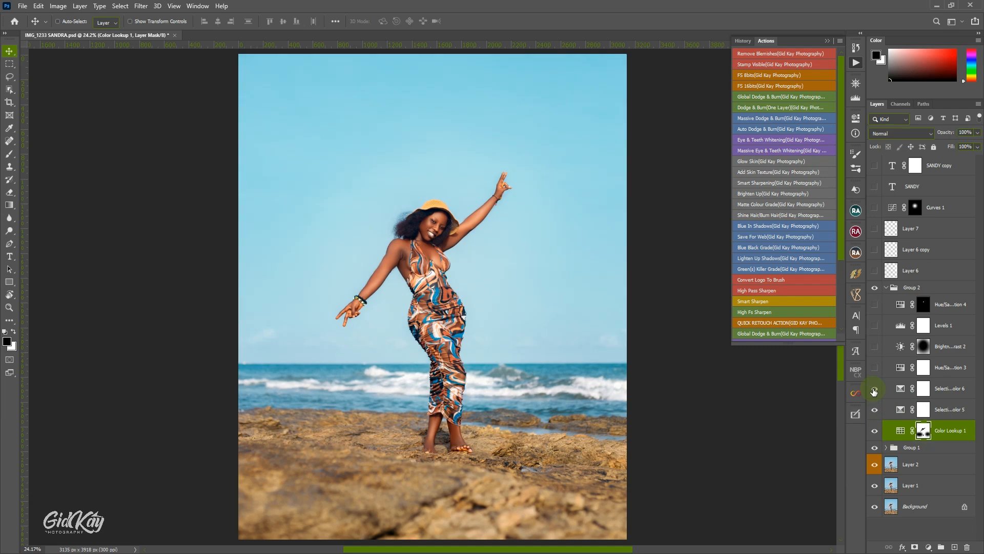
{"action": "left_click", "coordinate": [875, 370]}
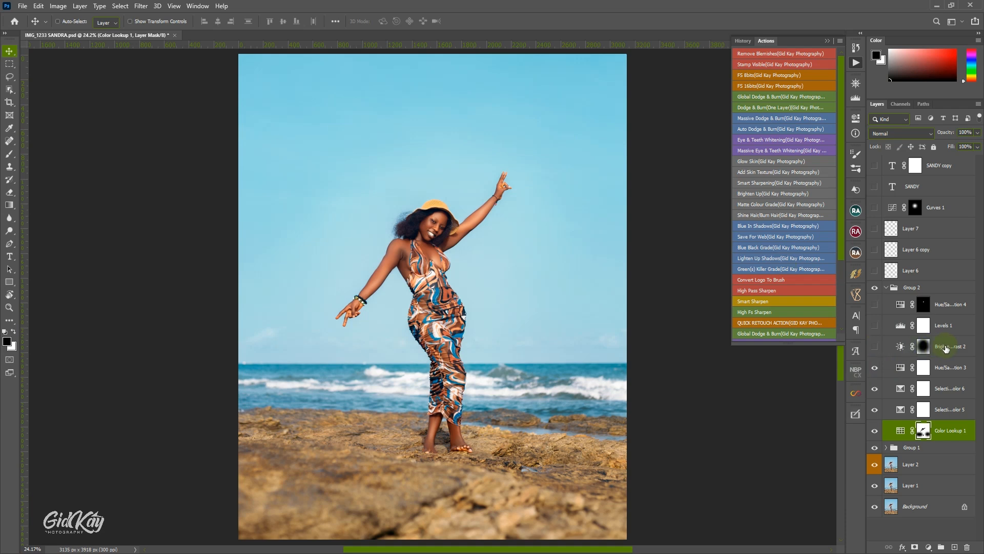
Select the Brightness/Contrast 2 layer mask and set up the Brush tool with a soft round tip, 99 px in size.
{"action": "left_click", "coordinate": [875, 348]}
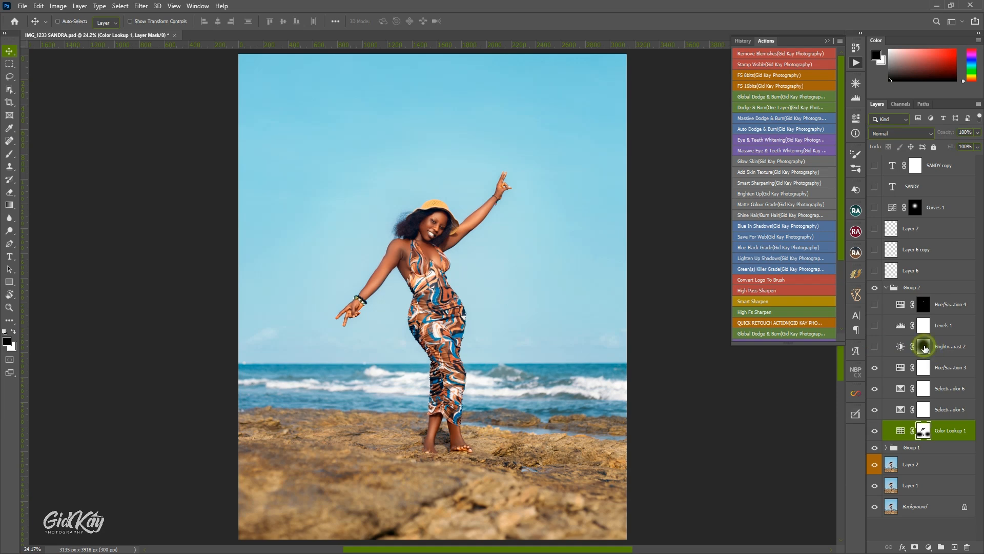
{"action": "left_click", "coordinate": [923, 346]}
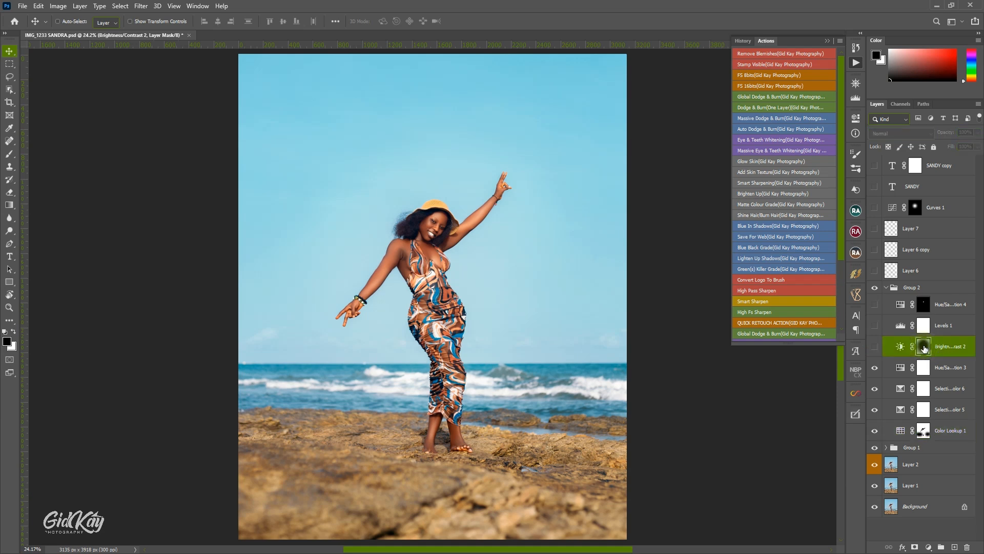
{"action": "left_click", "coordinate": [9, 153]}
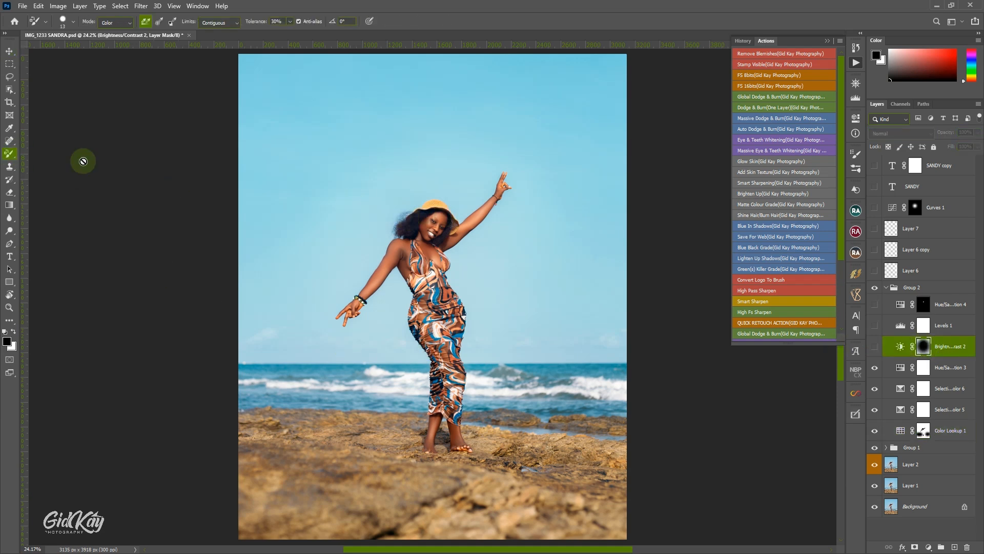
{"action": "right_click", "coordinate": [13, 154]}
{"action": "left_click", "coordinate": [41, 153]}
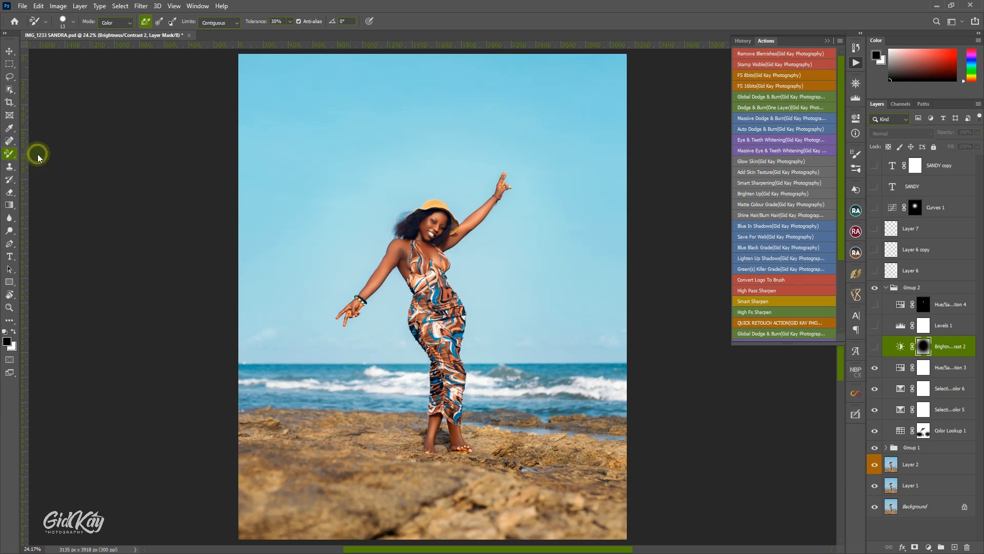
{"action": "right_click", "coordinate": [340, 220]}
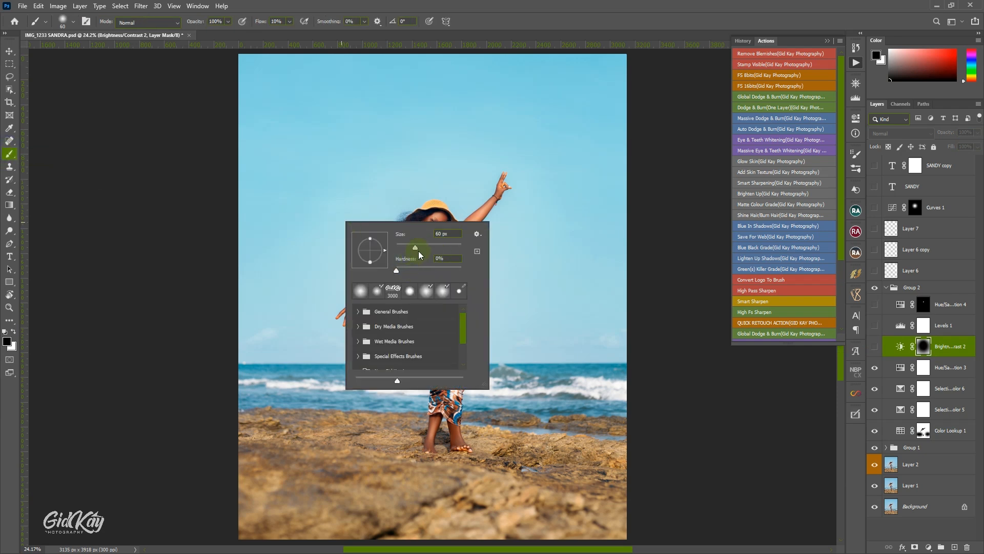
{"action": "left_click", "coordinate": [361, 290]}
{"action": "left_click", "coordinate": [431, 243]}
{"action": "left_click", "coordinate": [502, 4]}
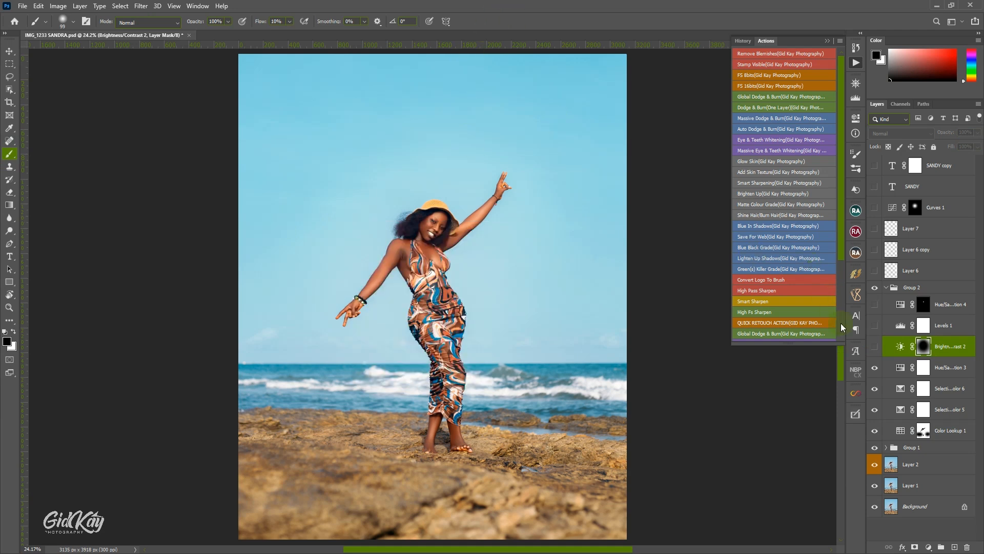
Turn on the Brightness/Contrast 2 layer and compare the darkened edges with it on and off.
{"action": "left_click", "coordinate": [874, 347]}
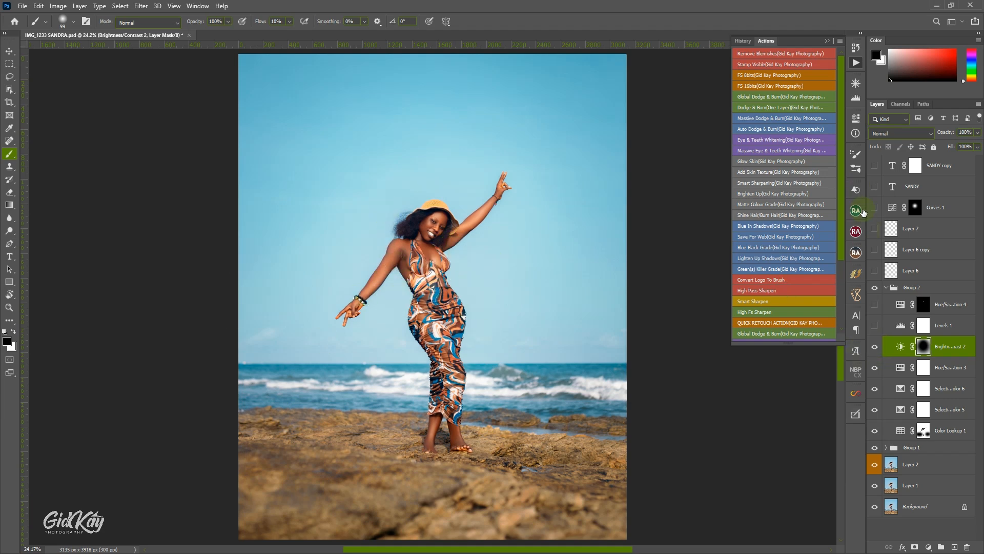
{"action": "left_click", "coordinate": [877, 347]}
{"action": "left_click", "coordinate": [876, 348]}
Select and turn on the Levels 1 layer, view the available adjustment layer types, and compare Levels 1 on and off.
{"action": "left_click", "coordinate": [938, 328]}
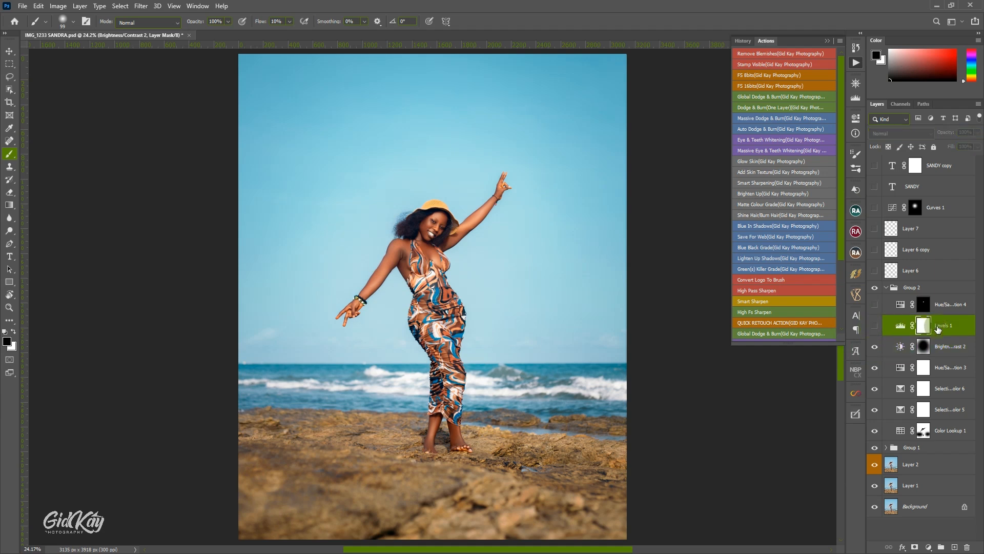
{"action": "left_click", "coordinate": [874, 326]}
{"action": "left_click", "coordinate": [929, 547]}
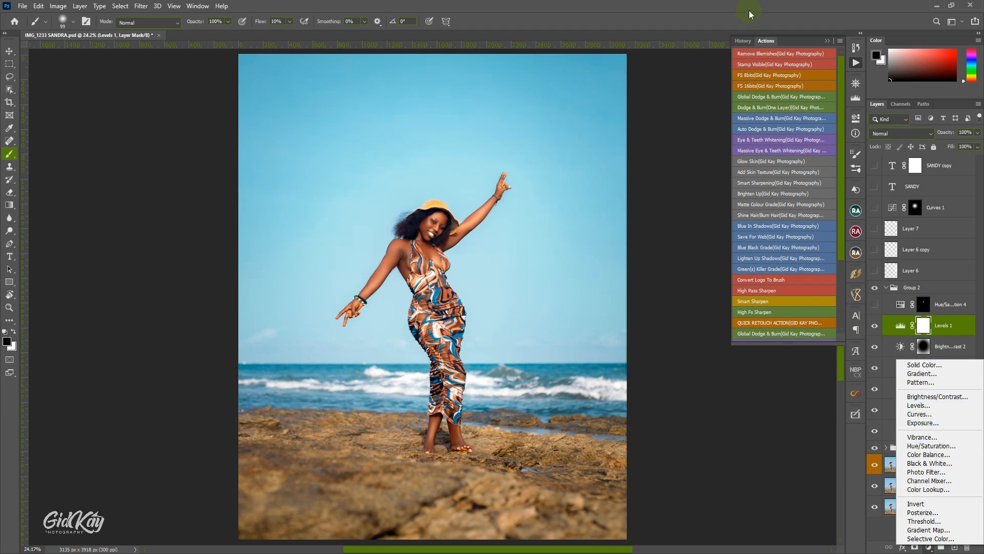
{"action": "left_click", "coordinate": [764, 37]}
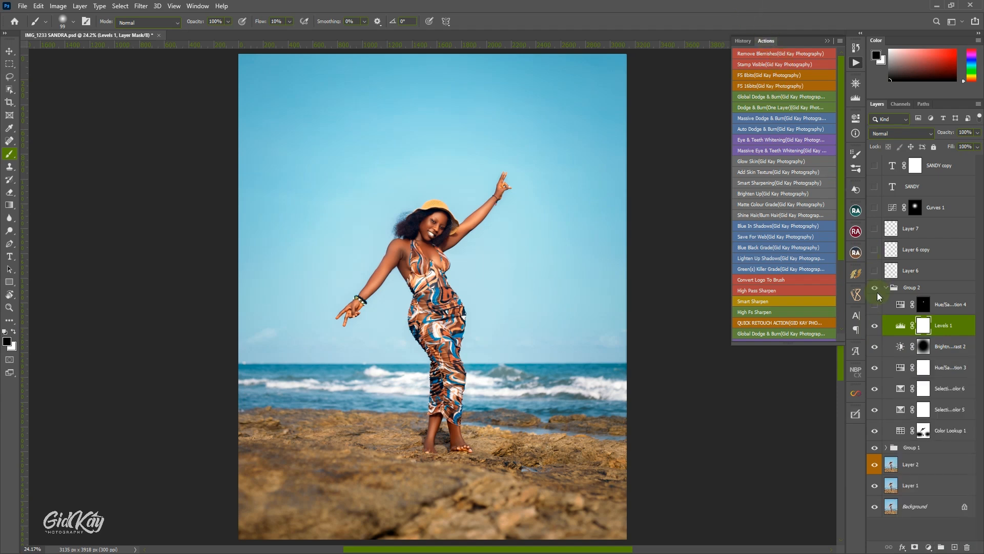
{"action": "left_click", "coordinate": [875, 326]}
{"action": "left_click", "coordinate": [875, 326]}
Select and turn on the Hue/Saturation 4 layer, and collapse Group 2.
{"action": "left_click", "coordinate": [943, 306]}
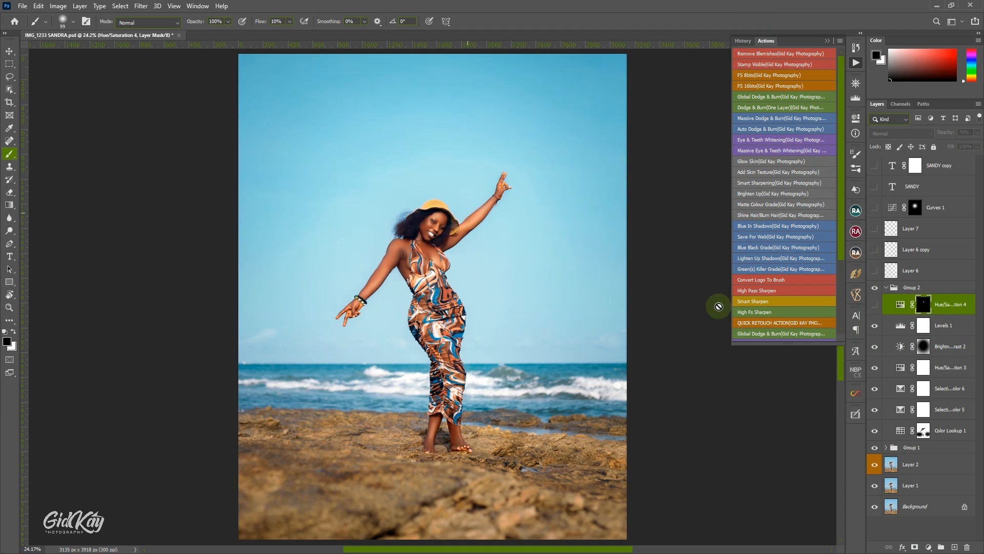
{"action": "left_click", "coordinate": [873, 307]}
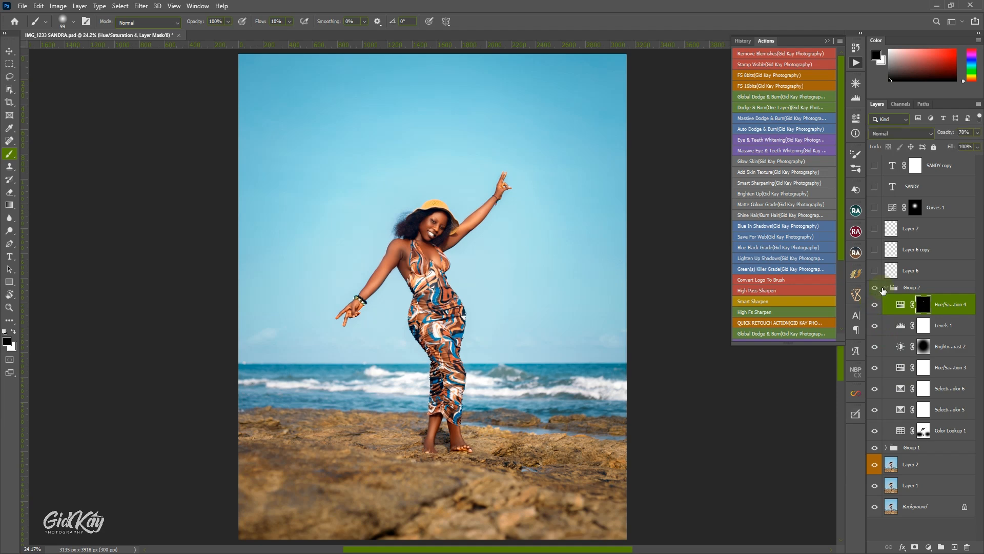
{"action": "left_click", "coordinate": [886, 288]}
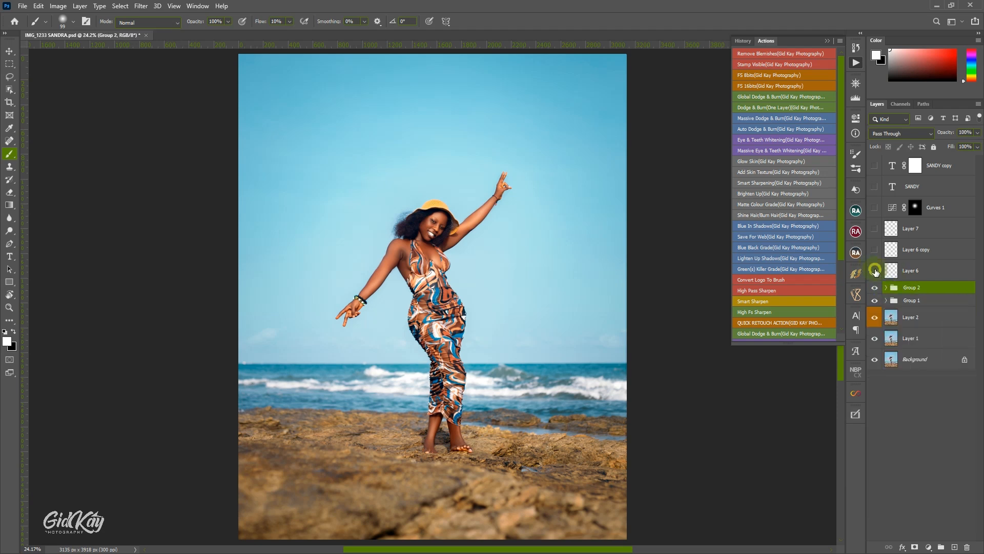
Turn on Layer 6 to reveal its painted light glow and select that layer.
{"action": "left_click", "coordinate": [875, 270]}
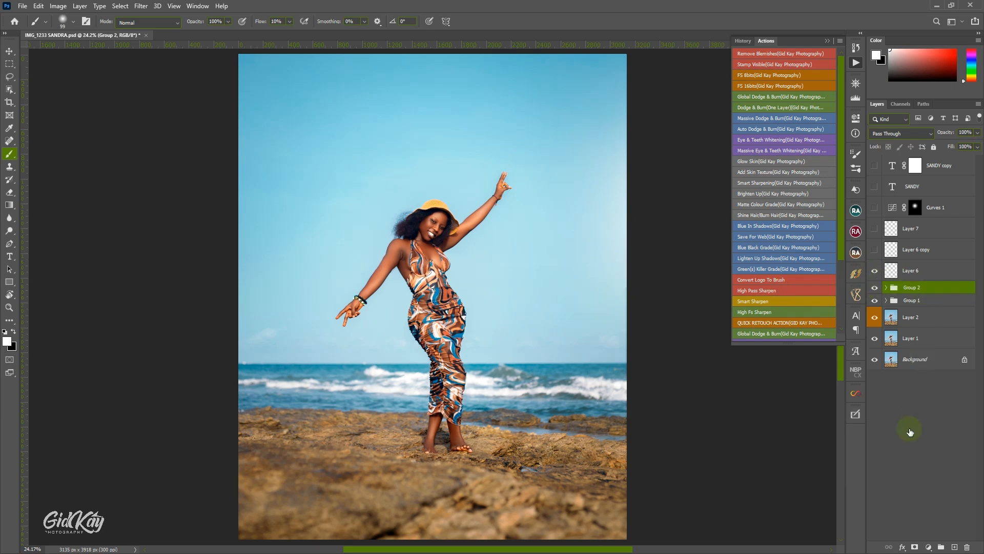
{"action": "left_click", "coordinate": [955, 547]}
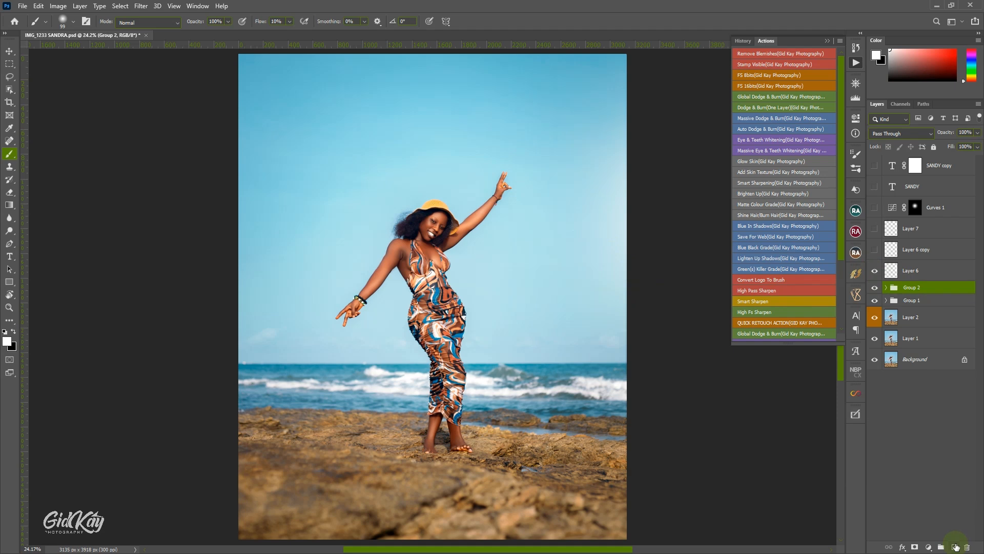
{"action": "left_click", "coordinate": [19, 153]}
{"action": "left_click", "coordinate": [912, 270]}
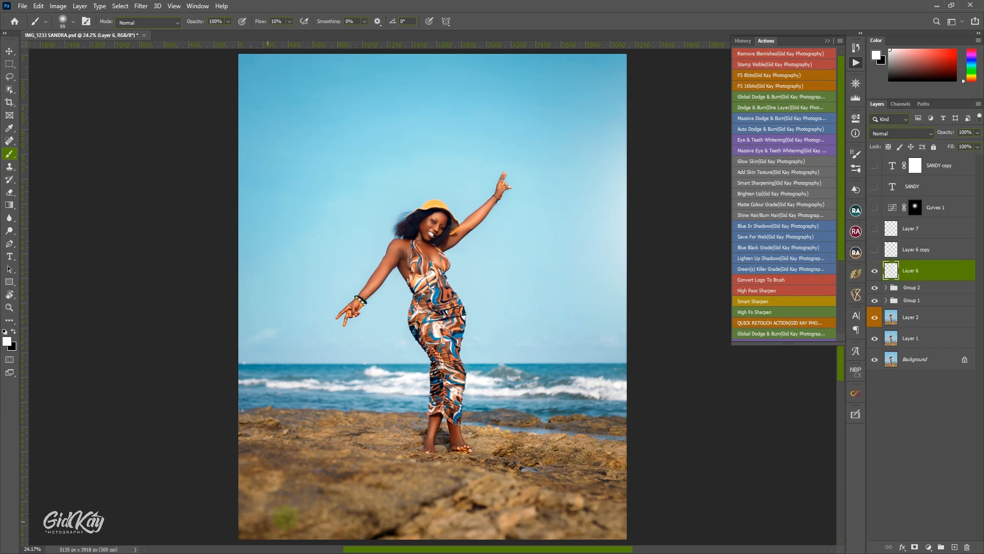
Turn on Layer 6 copy, comparing it on and off, and turn on the Layer 7 logo with the Move tool active.
{"action": "left_click", "coordinate": [874, 251]}
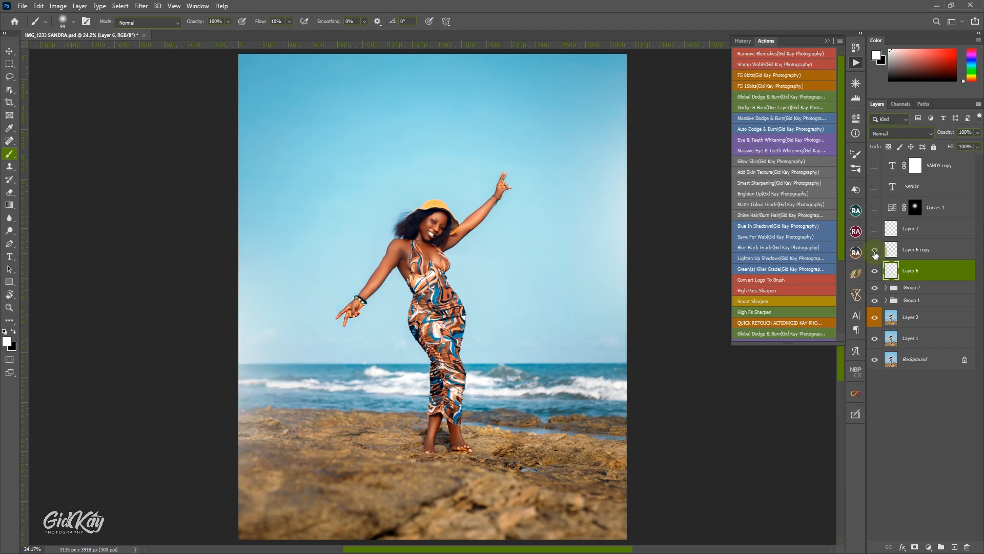
{"action": "left_click", "coordinate": [875, 252]}
{"action": "left_click", "coordinate": [875, 252]}
{"action": "left_click", "coordinate": [875, 229]}
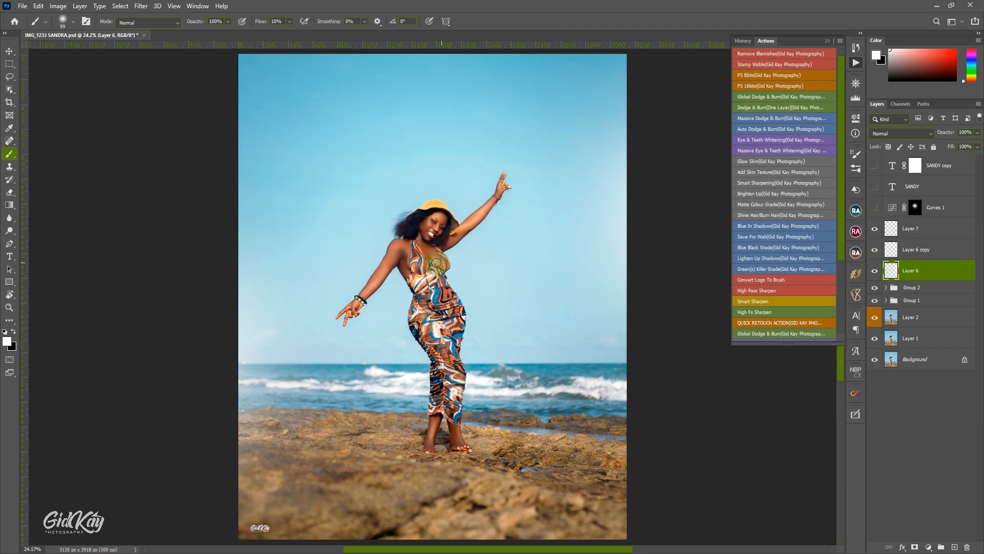
{"action": "key", "text": "v"}
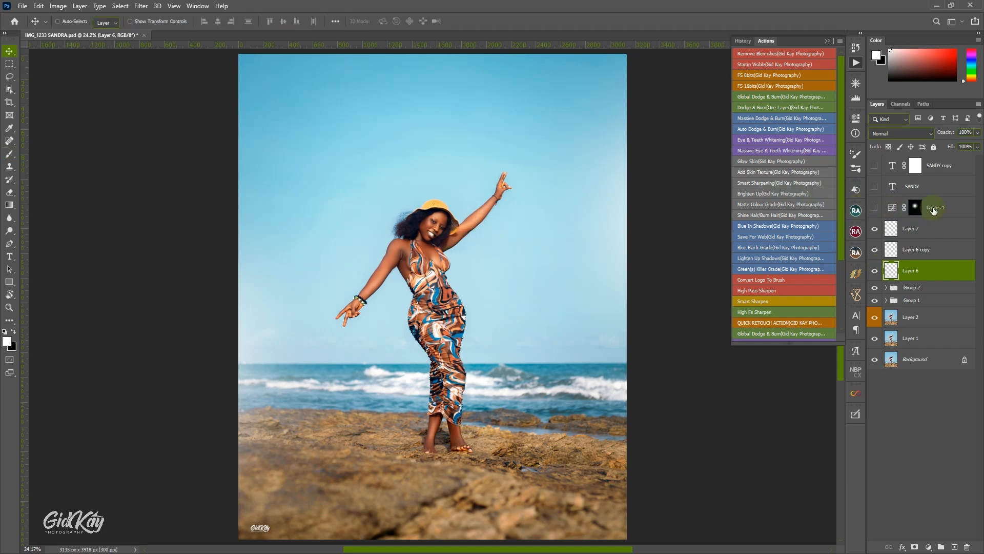
Turn on the Curves 1 layer, comparing the image with the adjustment off and on.
{"action": "left_click", "coordinate": [874, 208]}
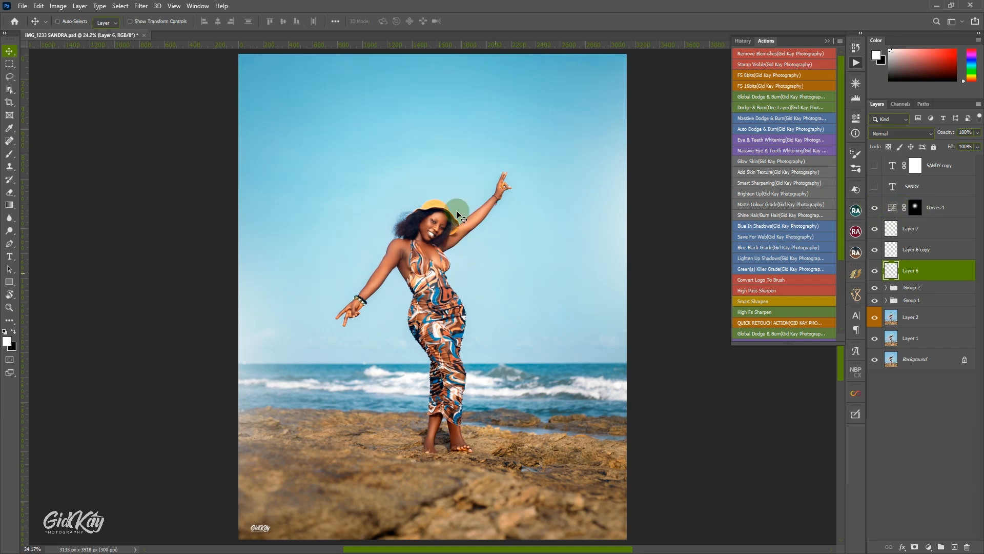
{"action": "left_click", "coordinate": [875, 207]}
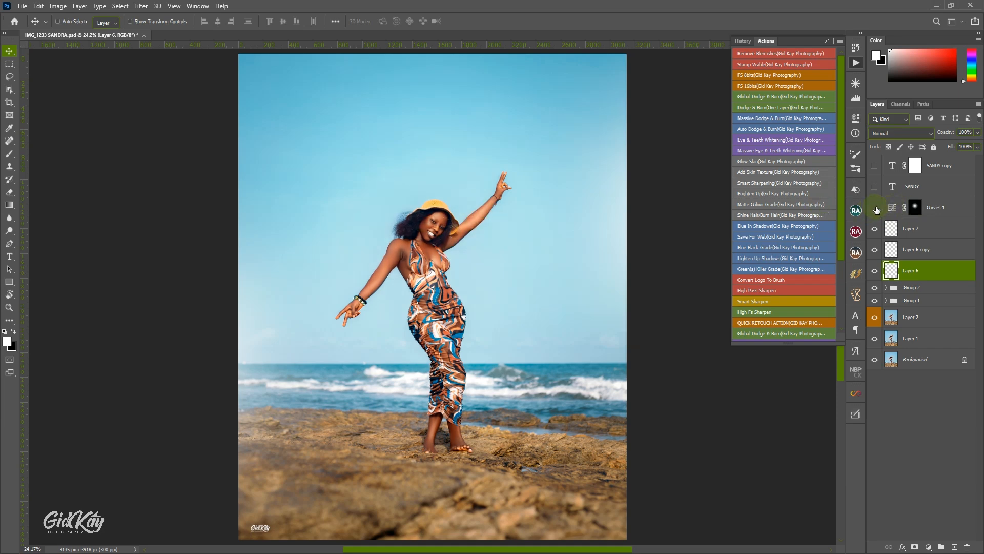
{"action": "left_click", "coordinate": [876, 208]}
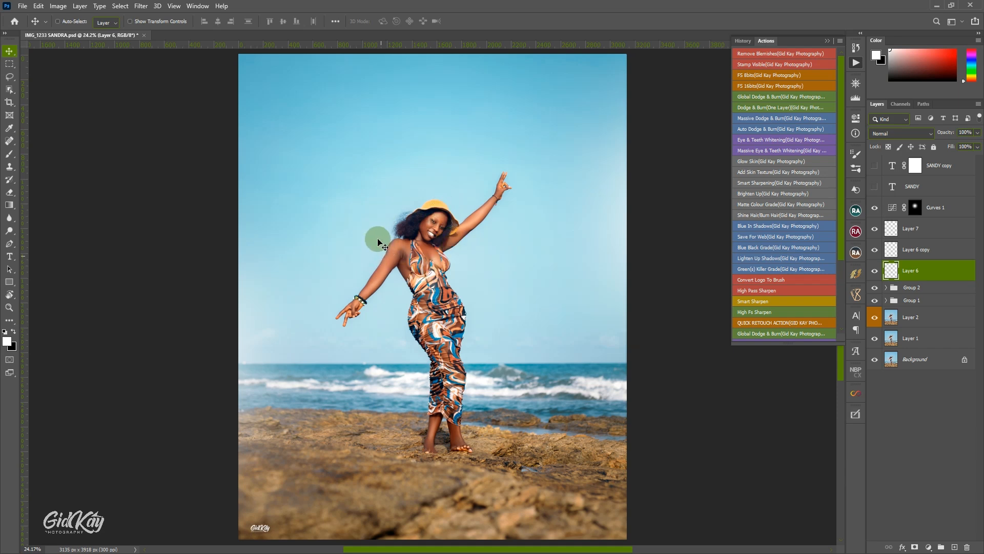
Preview and hide the straight title text layer, and turn on its slanted copy with the copy's layer mask selected.
{"action": "left_click", "coordinate": [875, 187]}
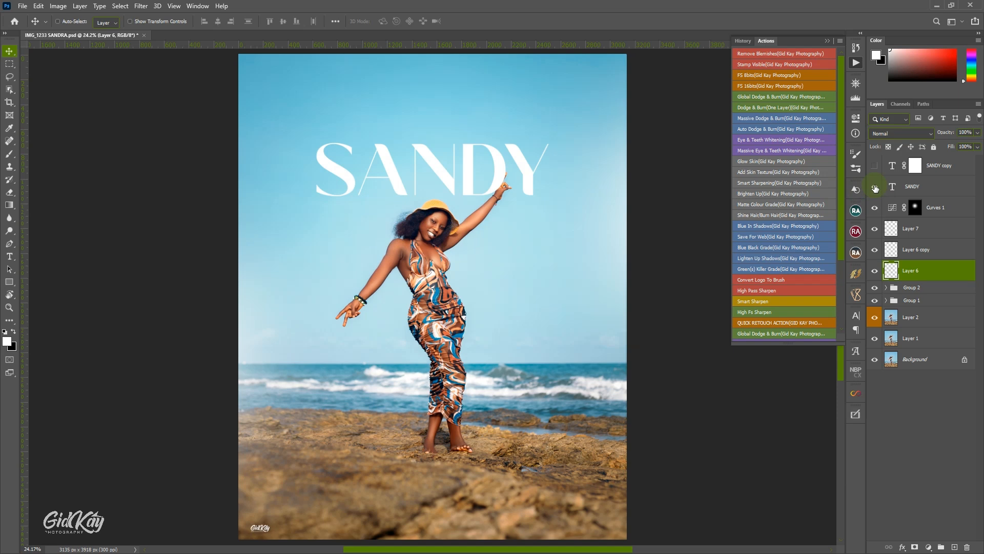
{"action": "left_click", "coordinate": [875, 188]}
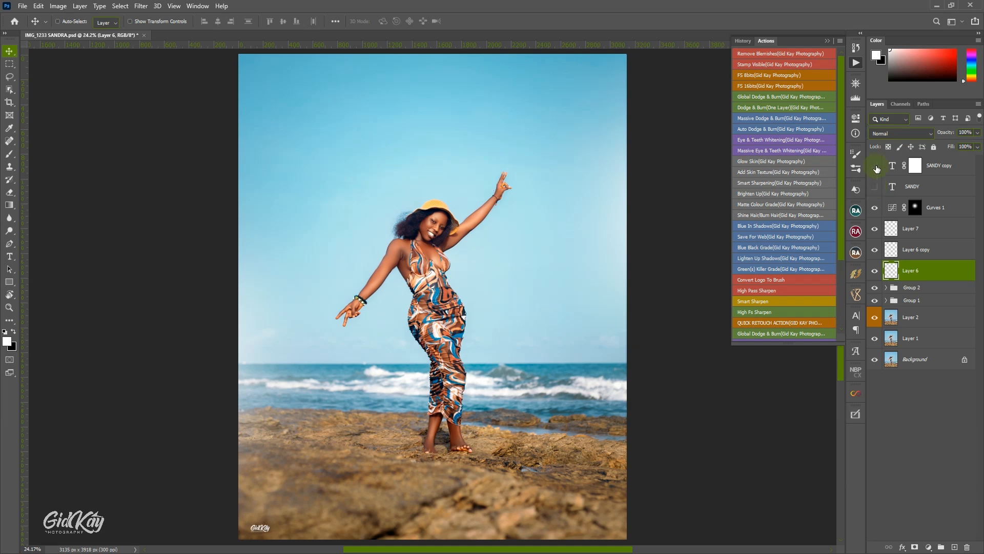
{"action": "left_click", "coordinate": [875, 167]}
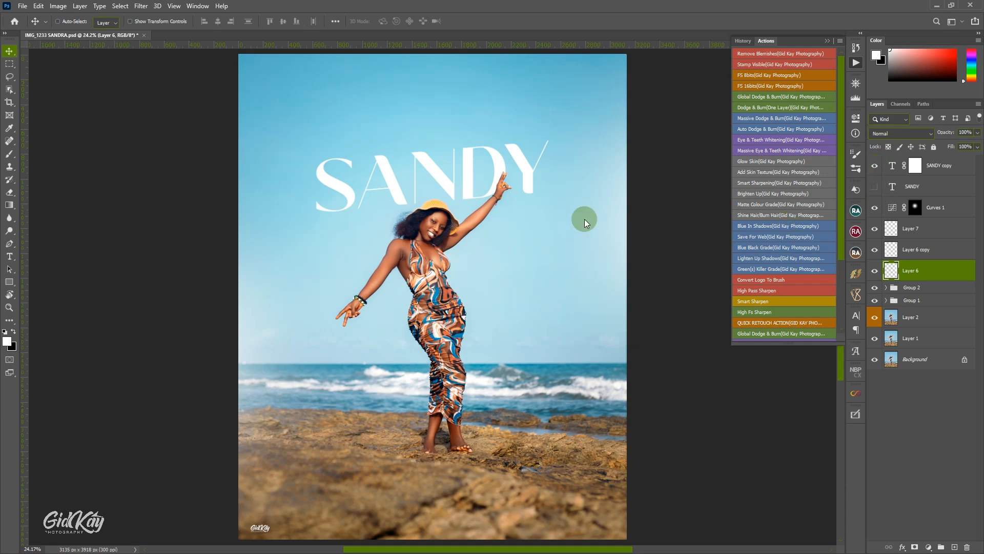
{"action": "left_click", "coordinate": [916, 166]}
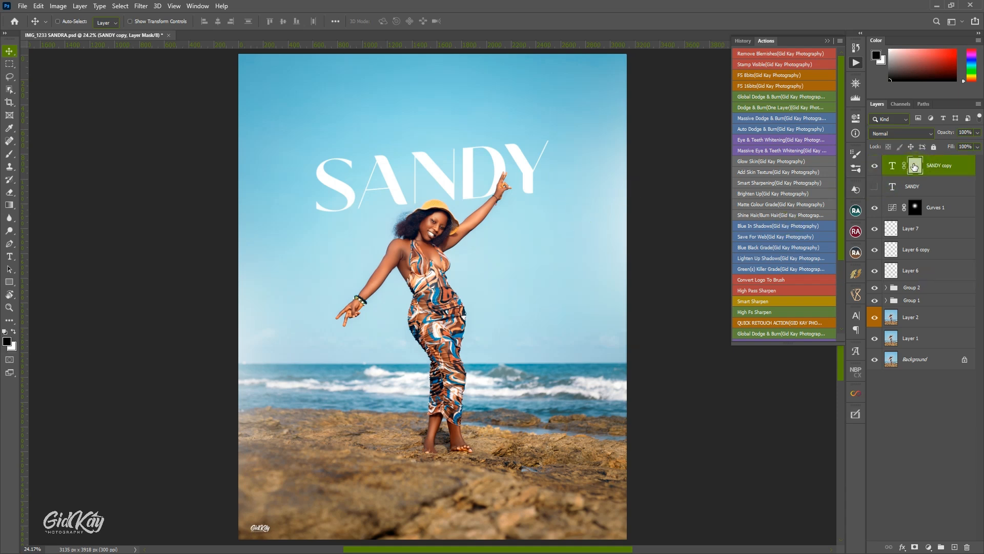
Collapse the list of actions, examine the slanted title around the raised hand up close, and fit the whole image in view.
{"action": "left_click", "coordinate": [827, 41]}
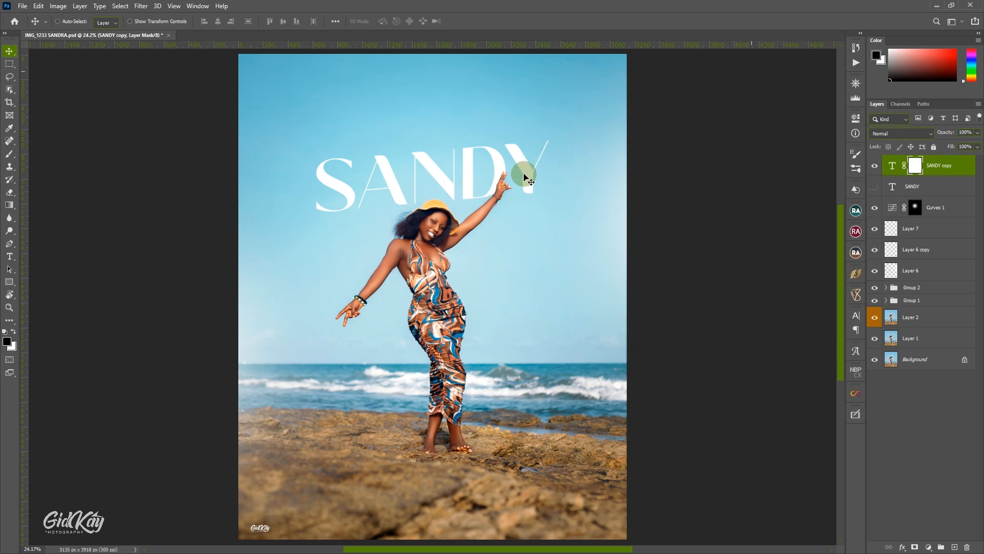
{"action": "scroll", "coordinate": [502, 182], "scroll_direction": "up", "scroll_amount": 4}
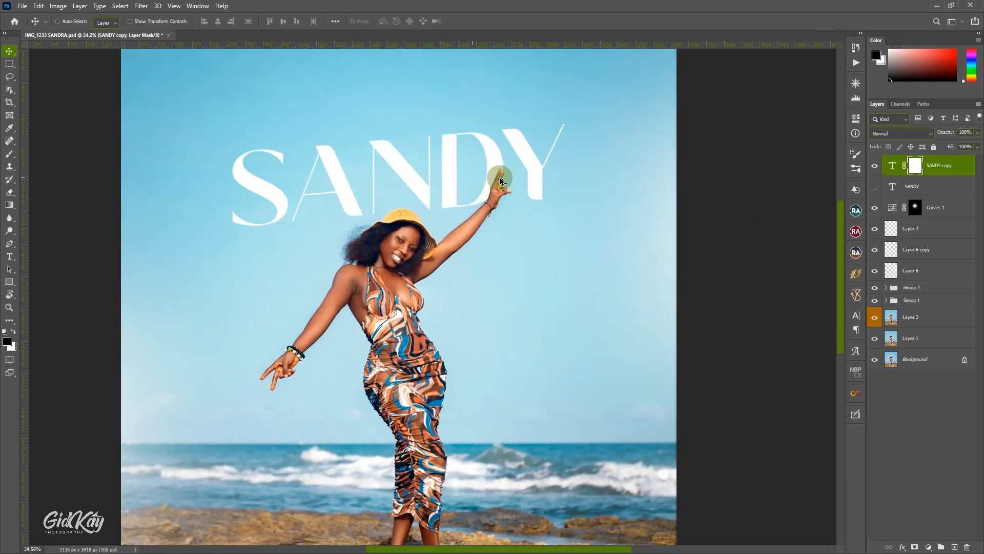
{"action": "scroll", "coordinate": [501, 180], "scroll_direction": "up", "scroll_amount": 5}
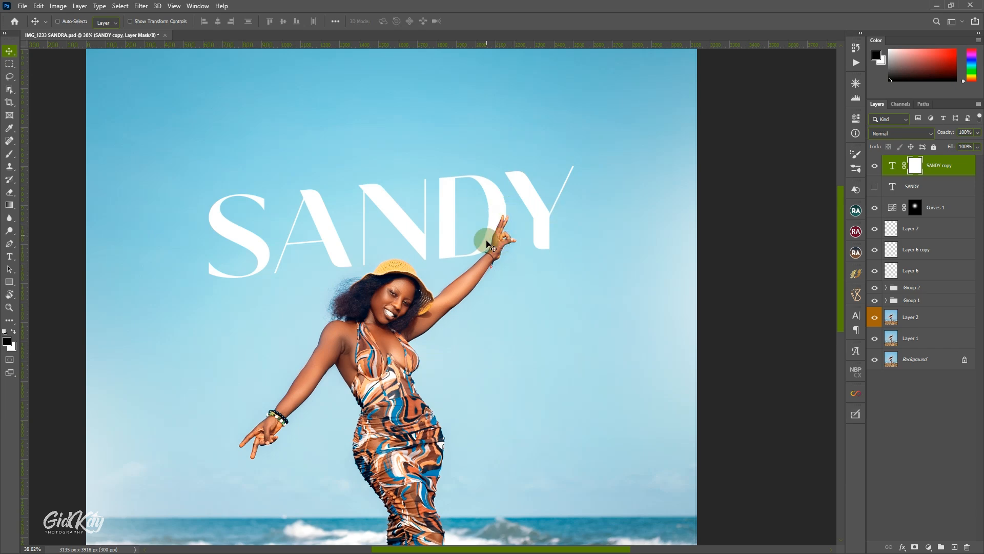
{"action": "key", "text": "ctrl+0"}
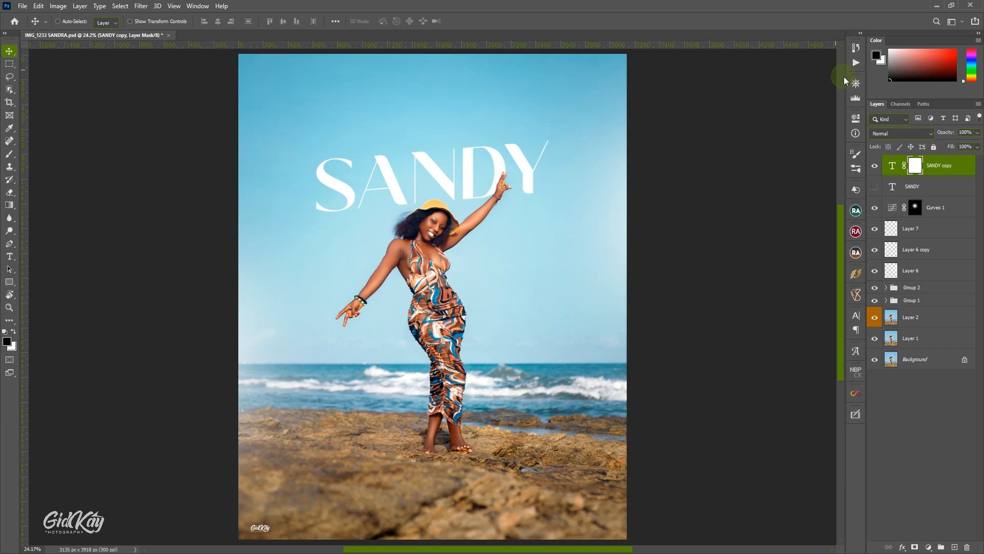
Show the Navigator preview and compare the original Background layer alone with the full set of visible layers.
{"action": "left_click", "coordinate": [856, 86]}
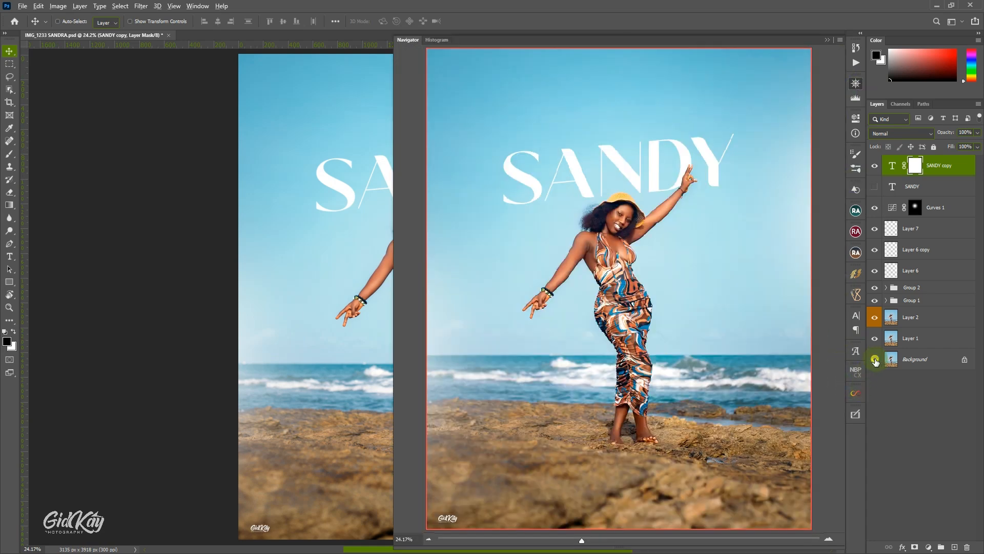
{"action": "left_click", "coordinate": [876, 362], "text": "alt"}
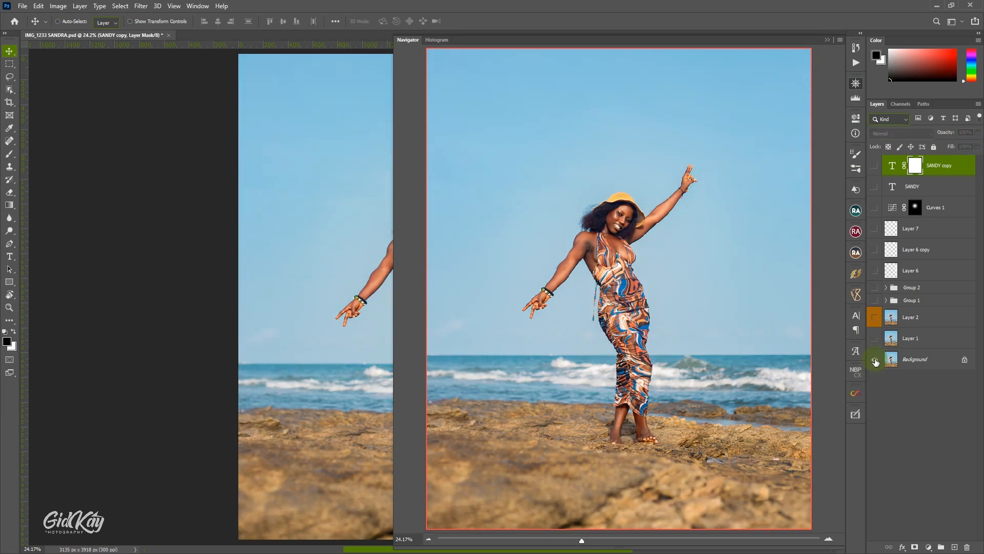
{"action": "left_click", "coordinate": [875, 362], "text": "alt"}
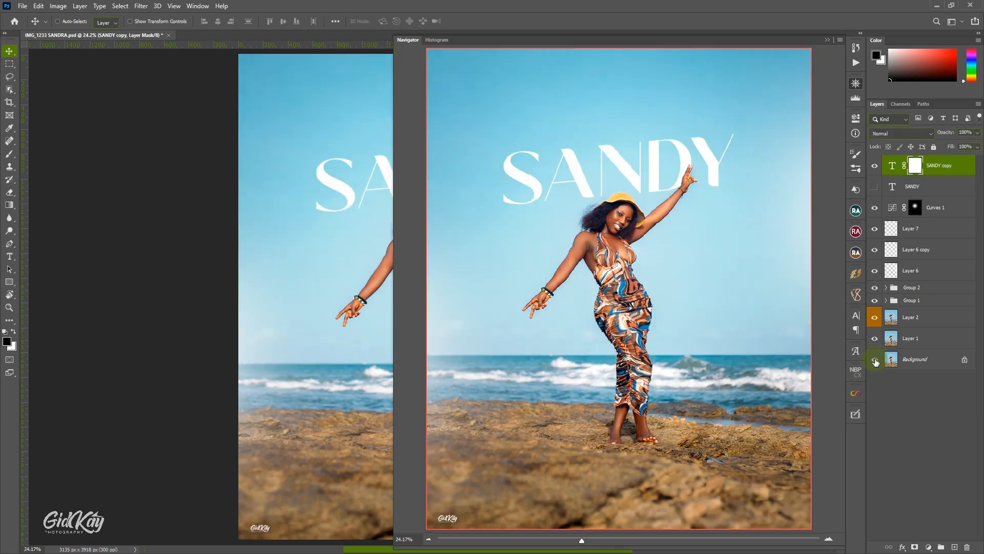